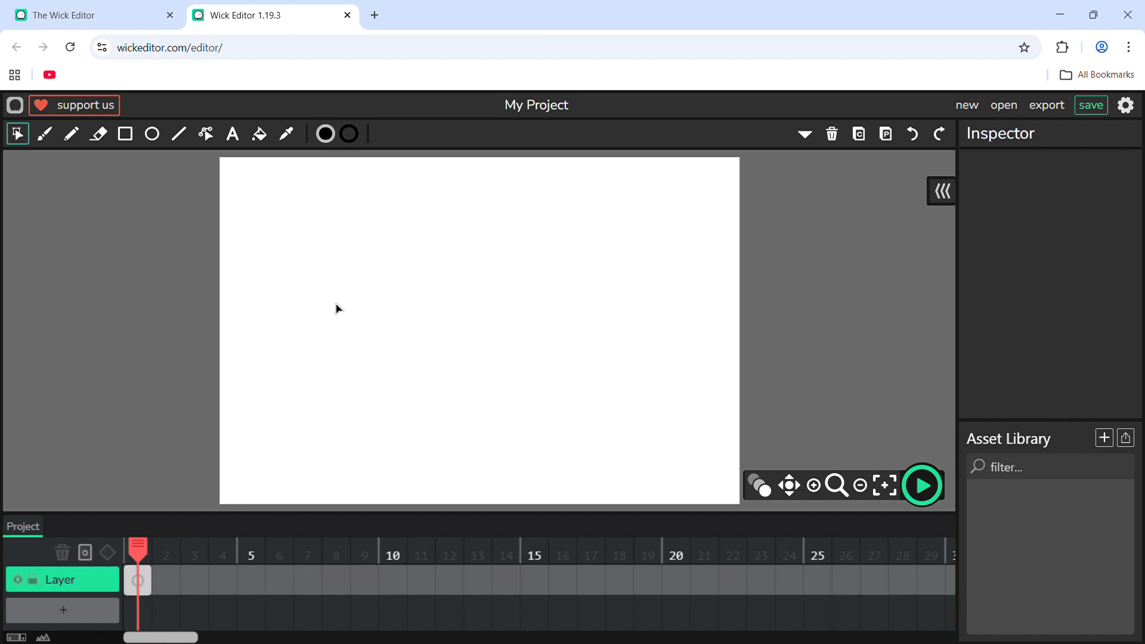
Draw a filled black circle in the middle of the canvas as the stick figure's head.
click(152, 135)
mouse_move(437, 268)
mouse_down()
mouse_move(504, 348)
mouse_move(531, 337)
mouse_move(524, 350)
mouse_up()
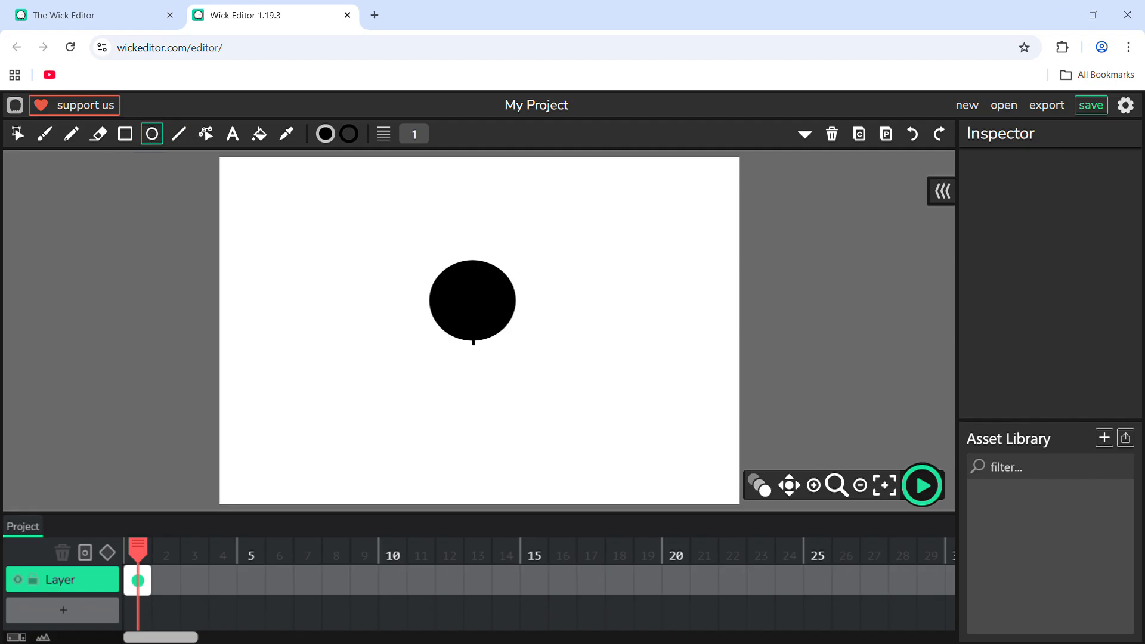
drag(484, 343, 455, 431)
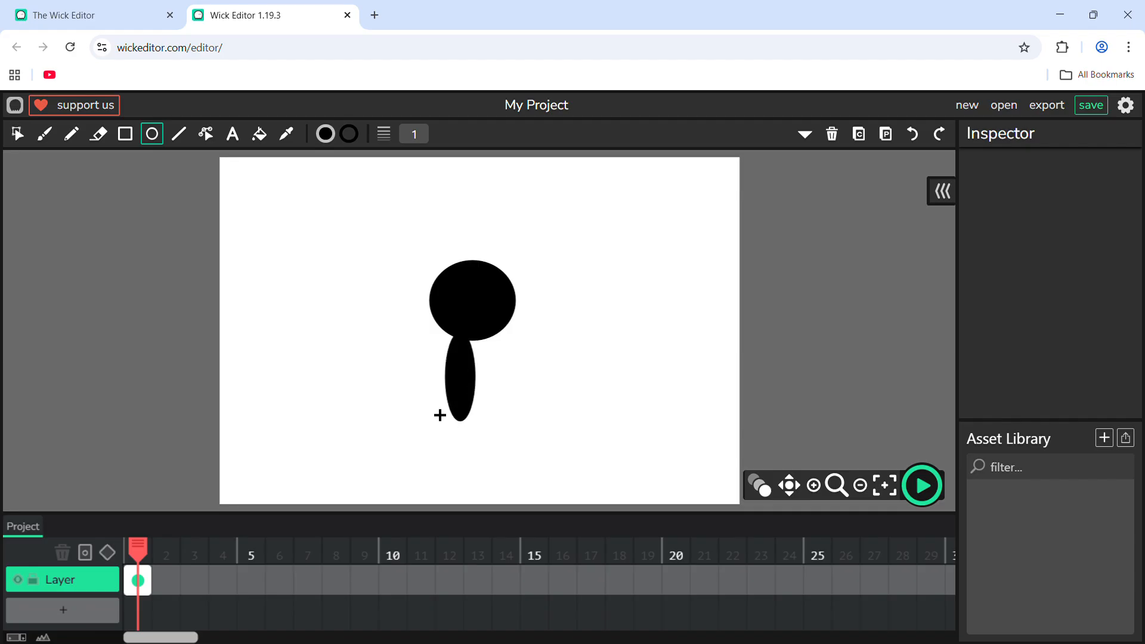
key(ctrl+z)
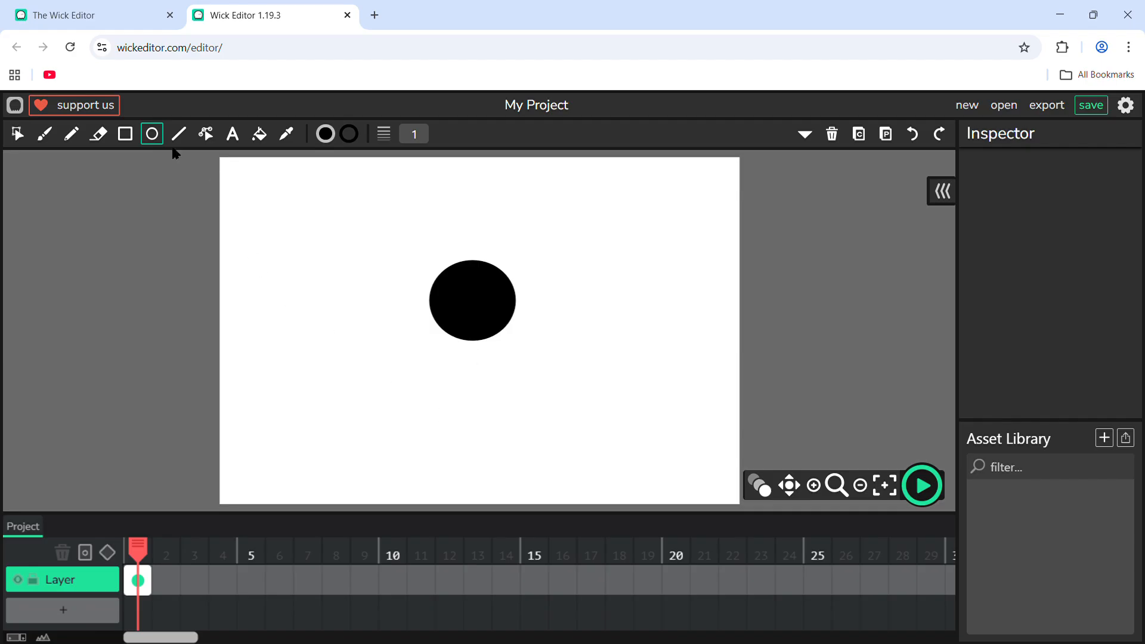
click(178, 134)
click(417, 140)
click(388, 159)
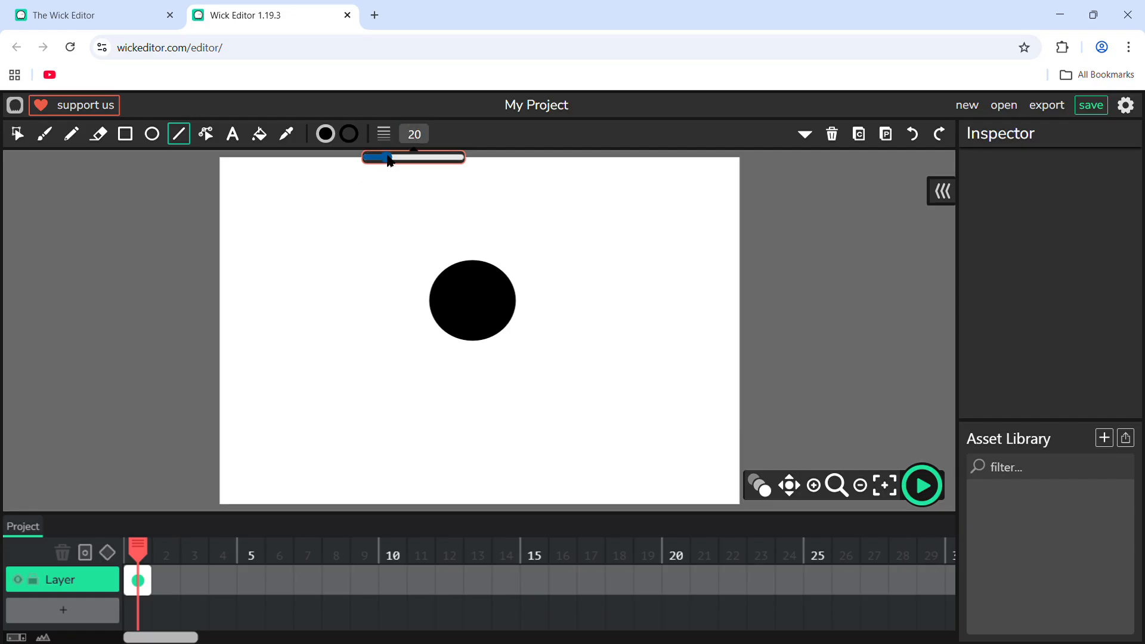
drag(473, 340, 492, 417)
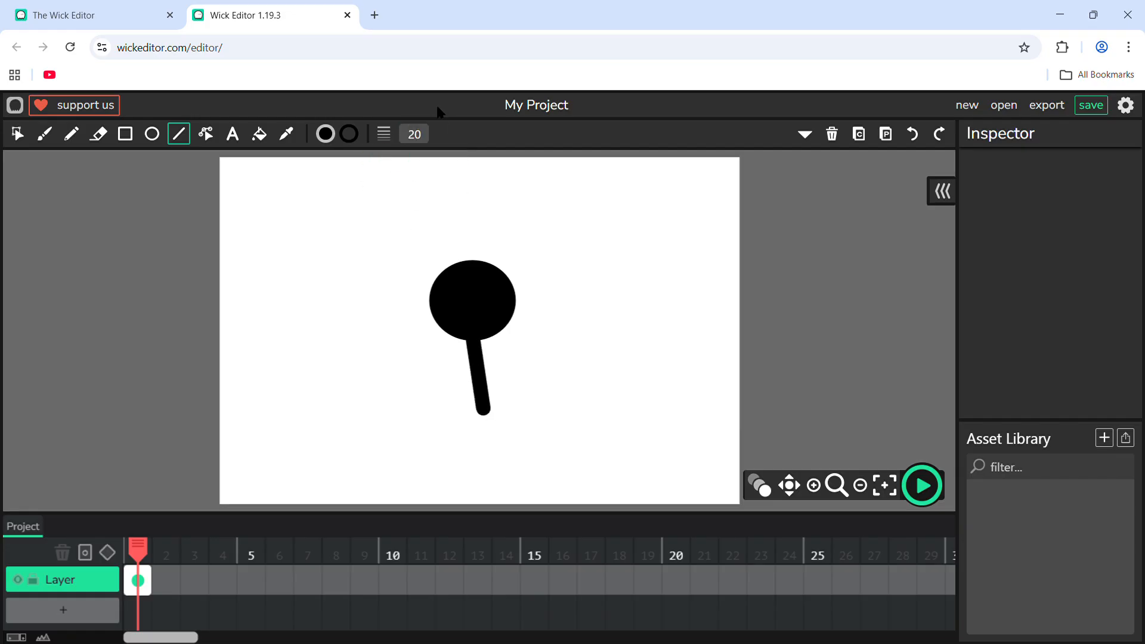
key(ctrl+z)
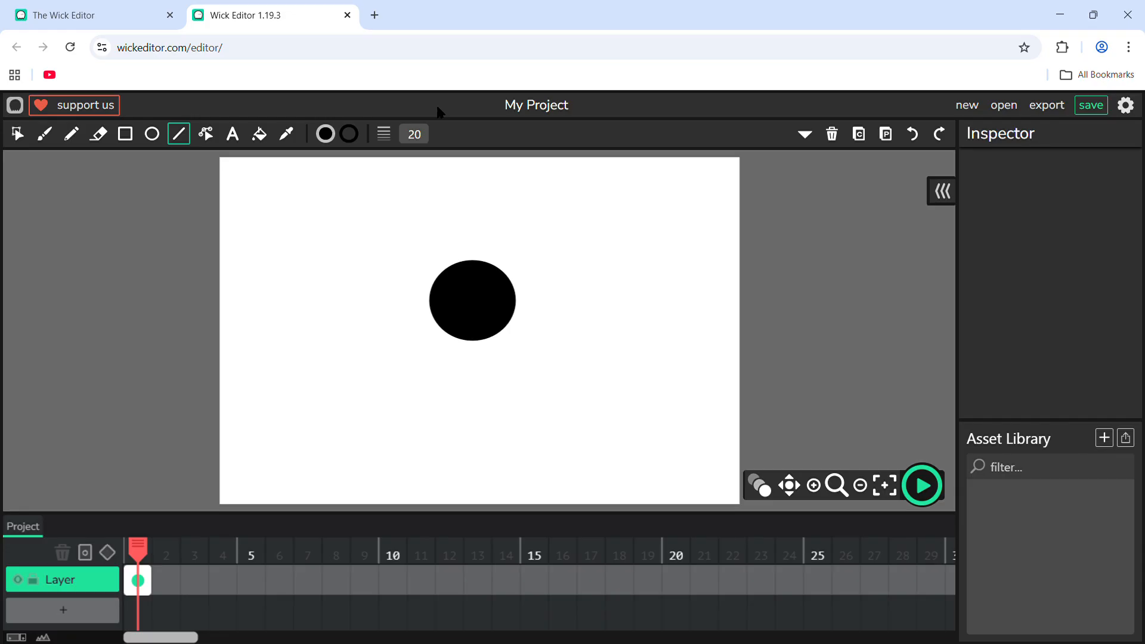
Set the line thickness to 10 and draw a straight torso from the head, slanting slightly down to the left.
click(425, 136)
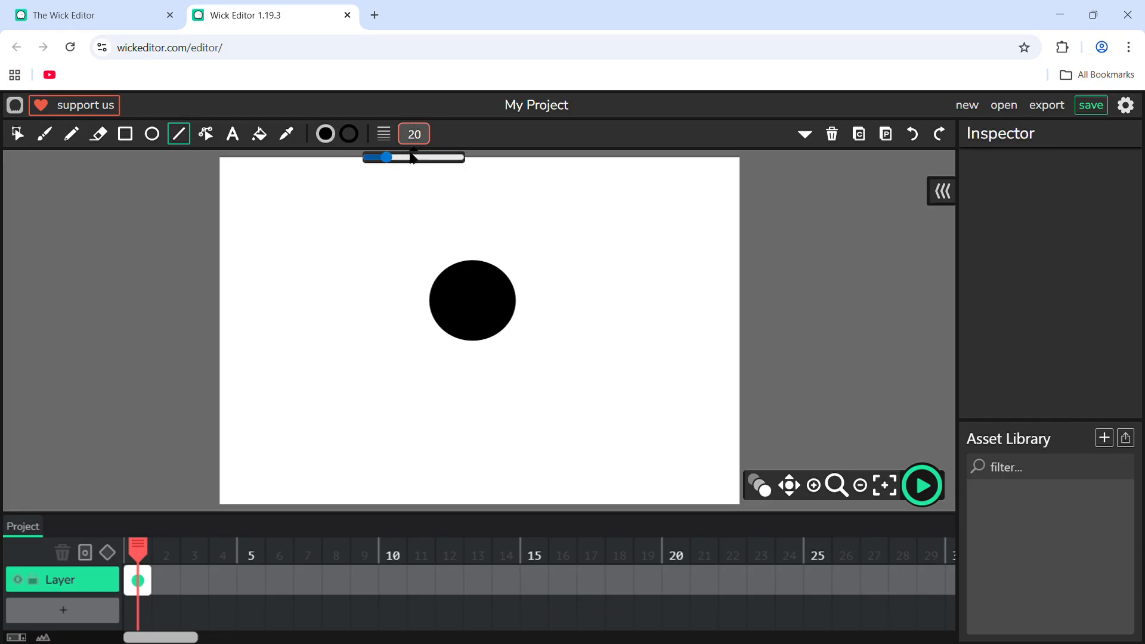
click(376, 158)
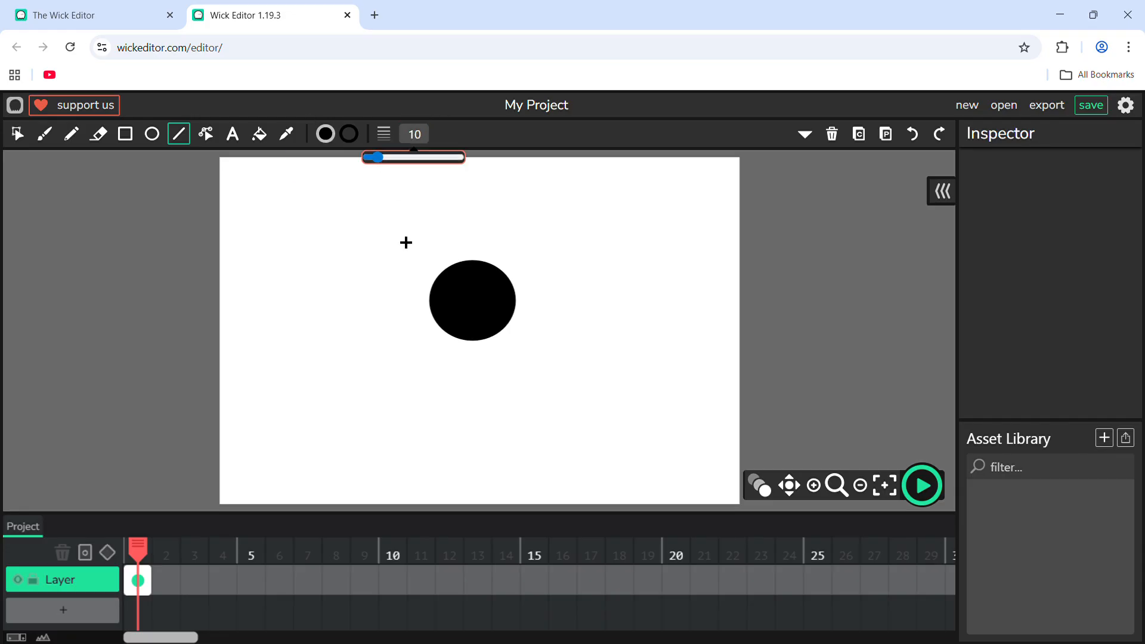
drag(479, 343, 480, 431)
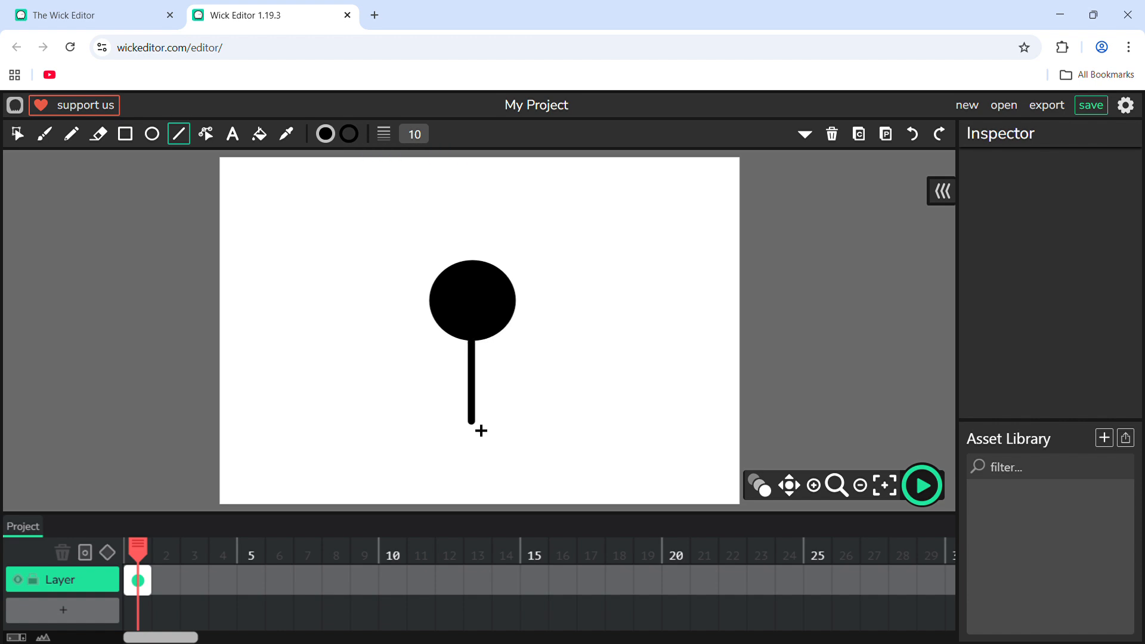
drag(480, 430, 467, 430)
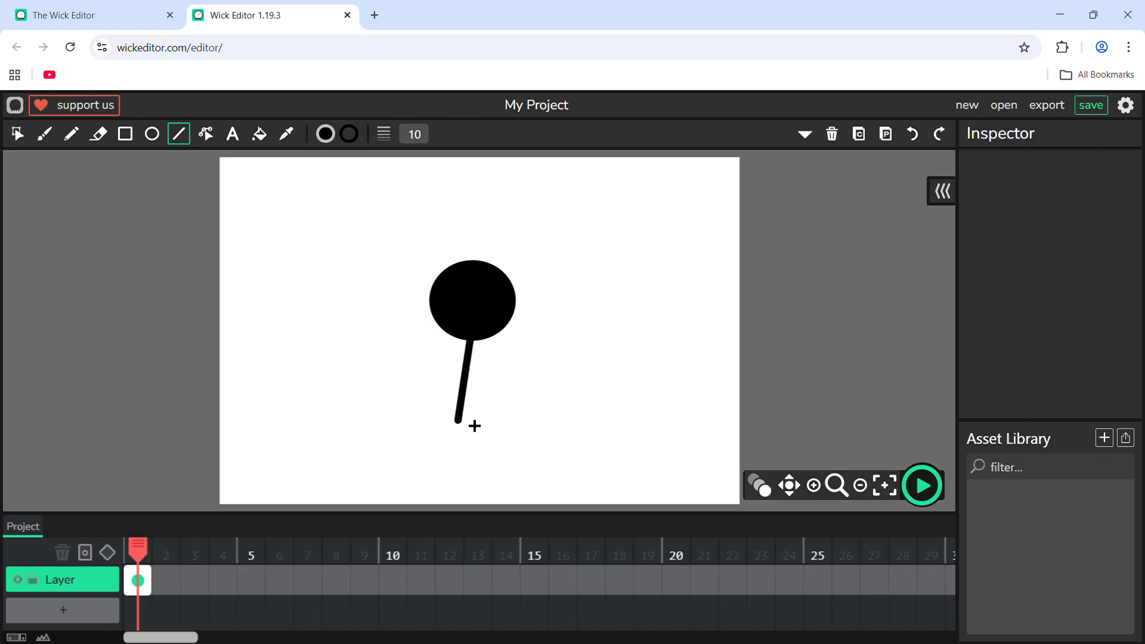
Draw two bent legs in a running stride from the torso's lower end and two bent arms from its upper part.
mouse_move(468, 430)
mouse_down()
mouse_move(491, 430)
mouse_move(508, 460)
mouse_move(522, 419)
mouse_move(534, 468)
mouse_move(544, 449)
mouse_move(558, 459)
mouse_up()
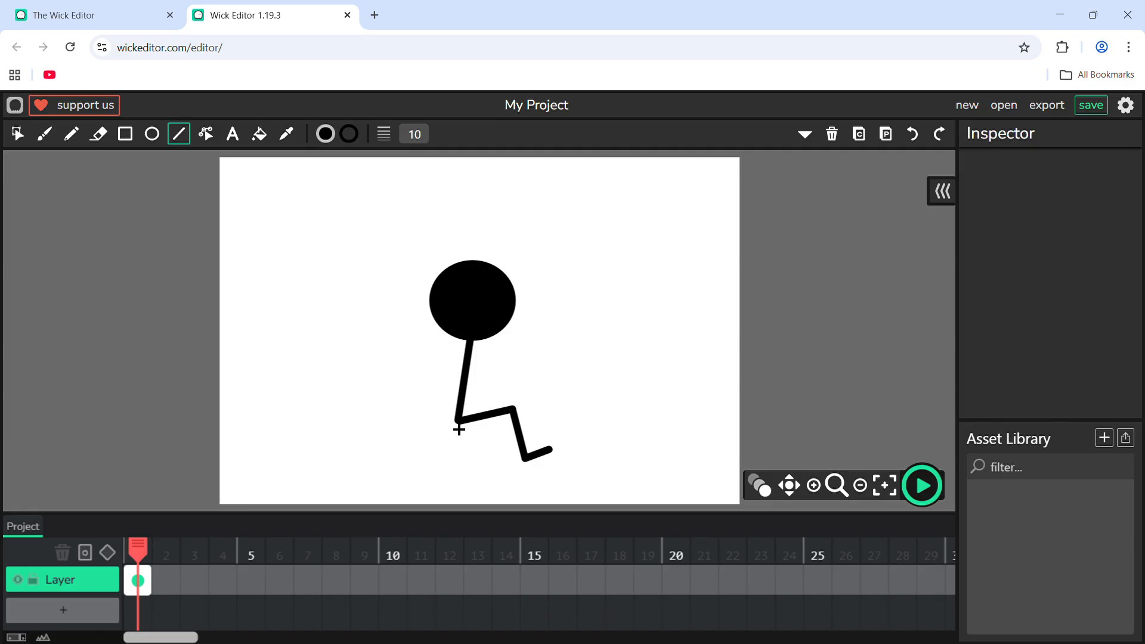
mouse_move(465, 431)
mouse_down()
mouse_move(436, 422)
mouse_move(438, 456)
mouse_up()
drag(438, 457, 405, 431)
drag(405, 430, 397, 439)
mouse_move(472, 375)
mouse_down()
mouse_move(439, 384)
mouse_move(457, 391)
mouse_up()
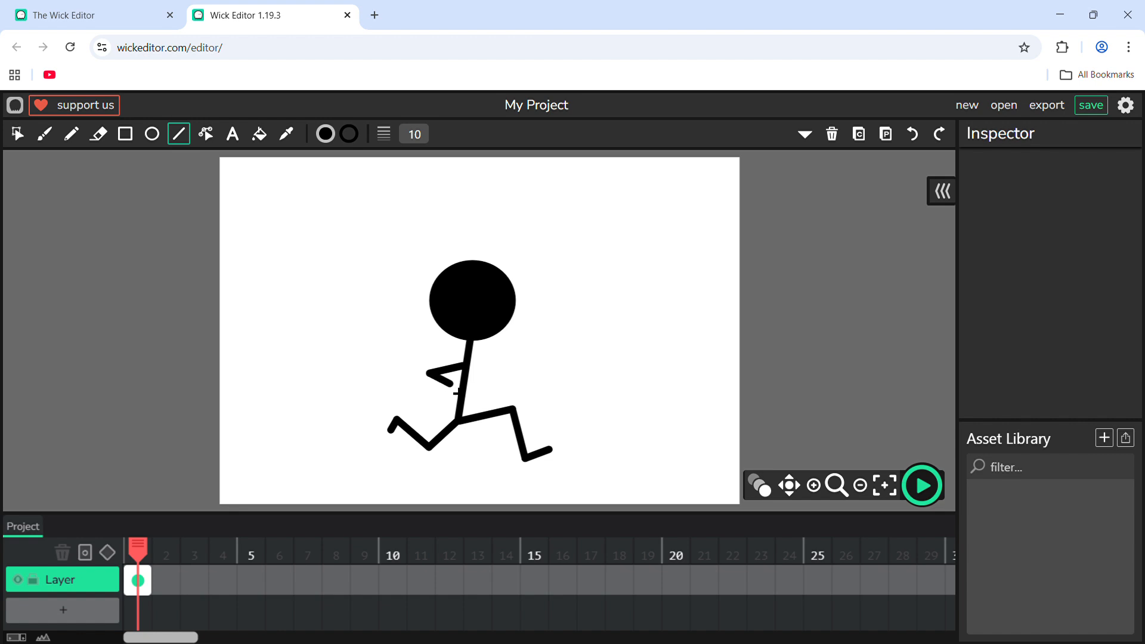
mouse_move(480, 375)
mouse_down()
mouse_move(504, 398)
mouse_move(494, 385)
mouse_move(519, 376)
mouse_up()
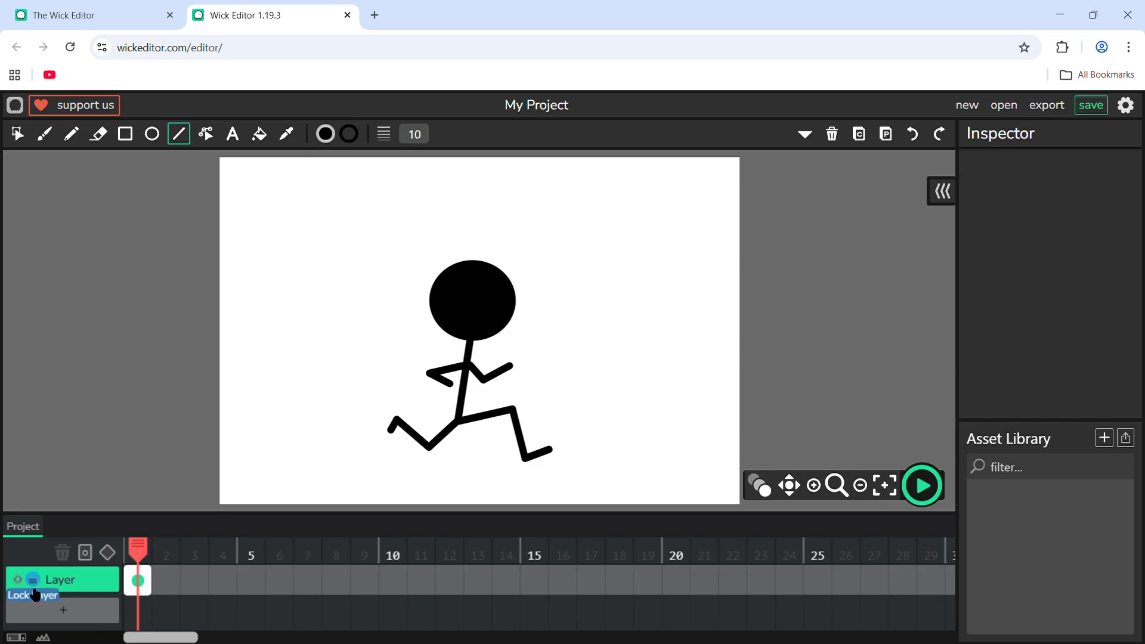
Add frame 2 to the layer and paste a copy of frame 1's stick figure into it.
click(171, 584)
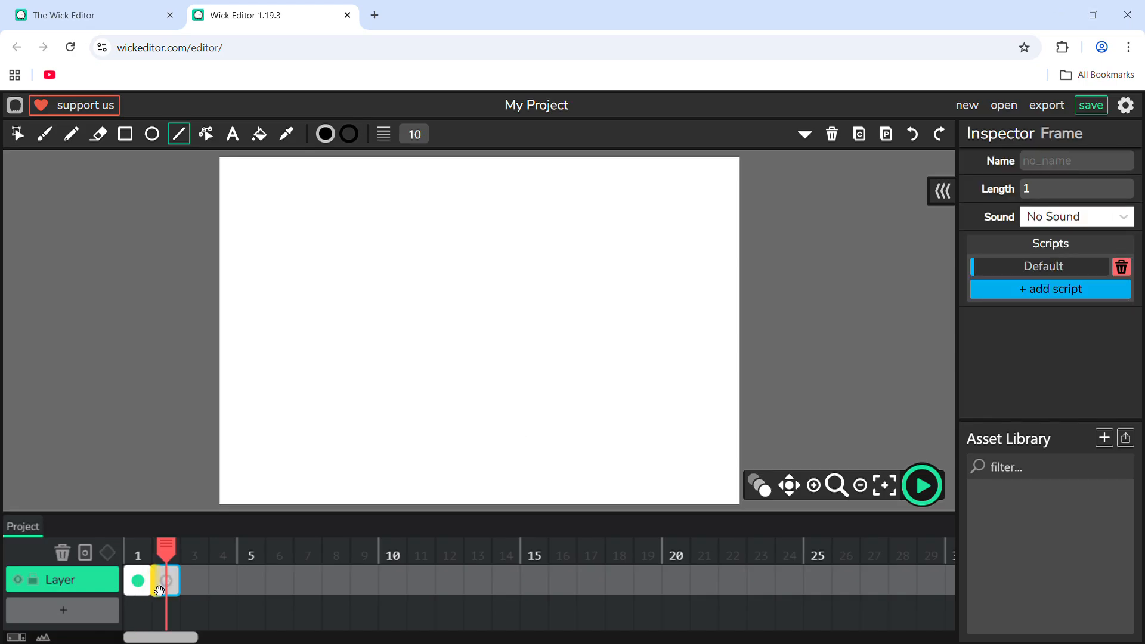
key(ctrl+z)
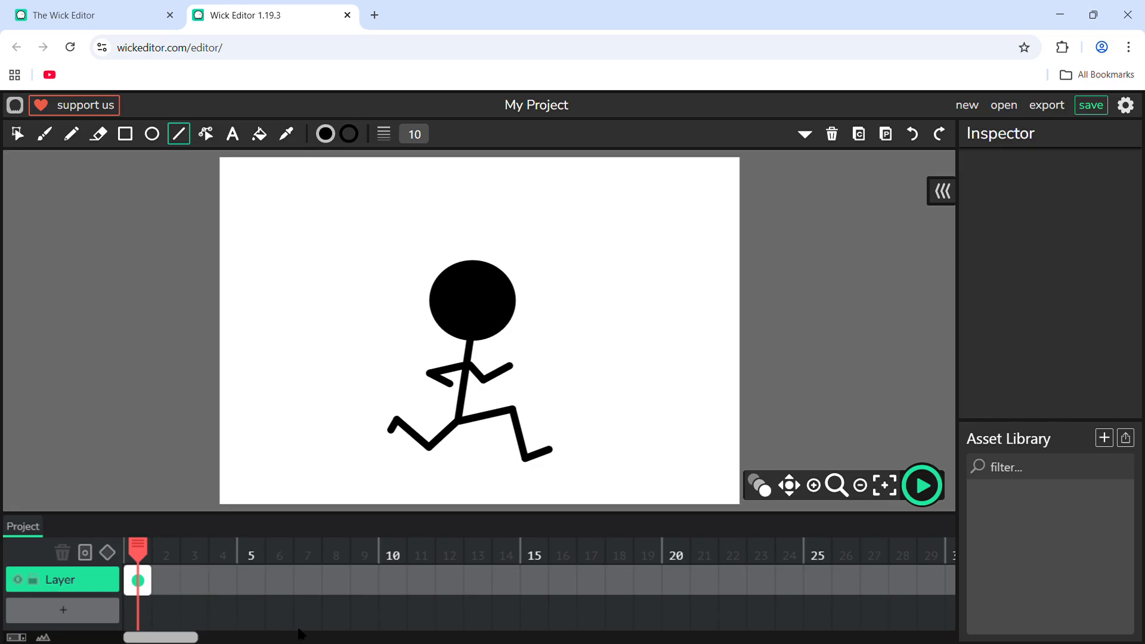
click(146, 587)
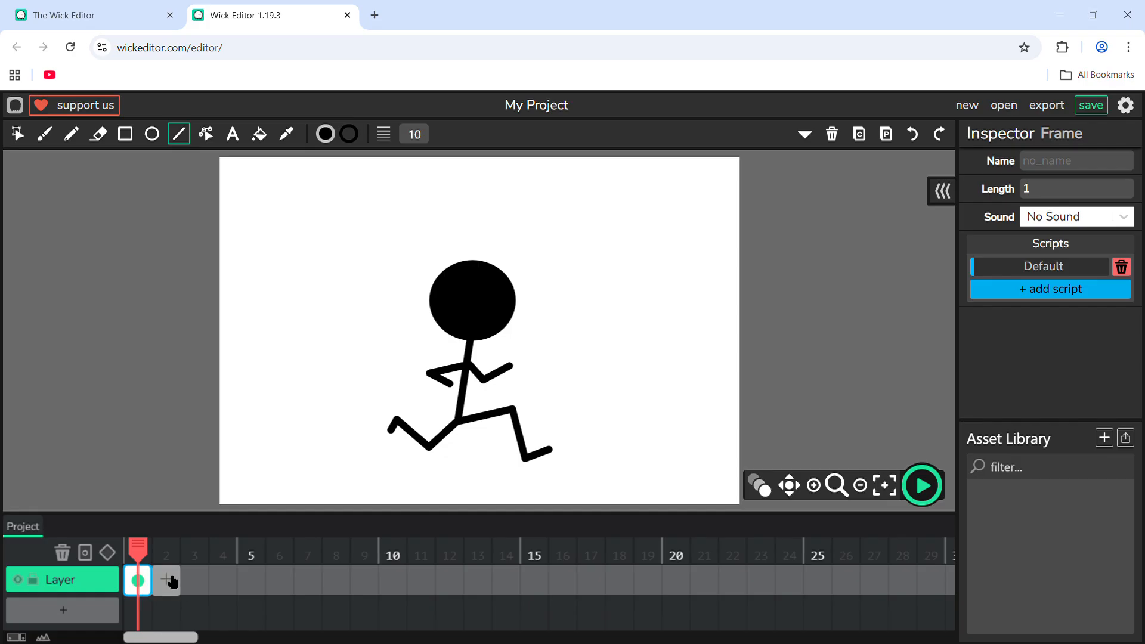
click(171, 584)
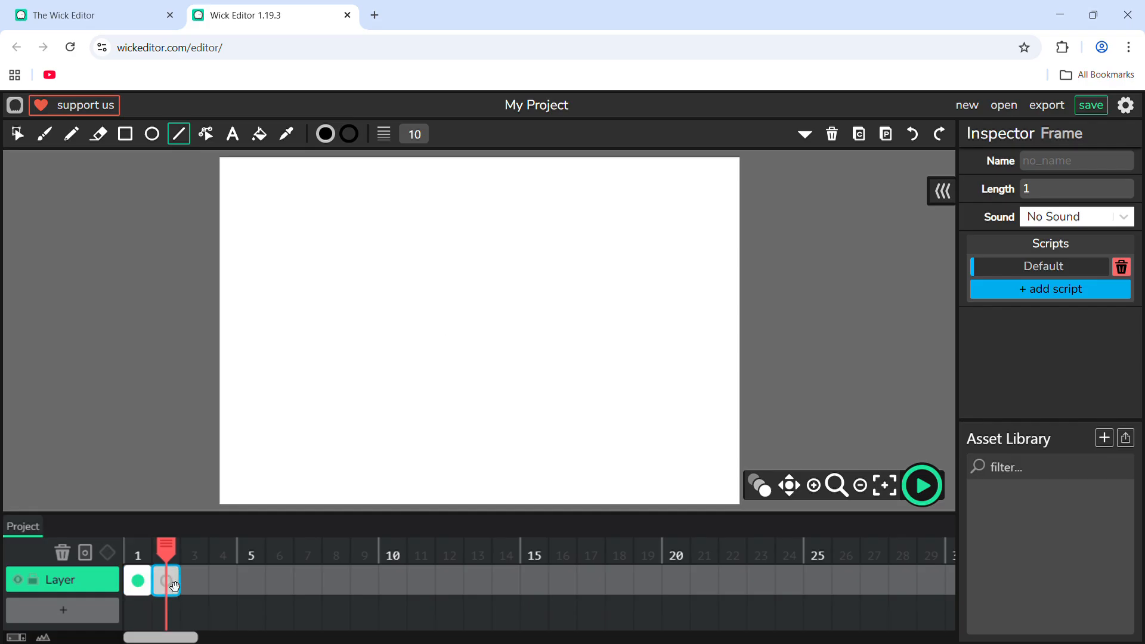
key(ctrl+v)
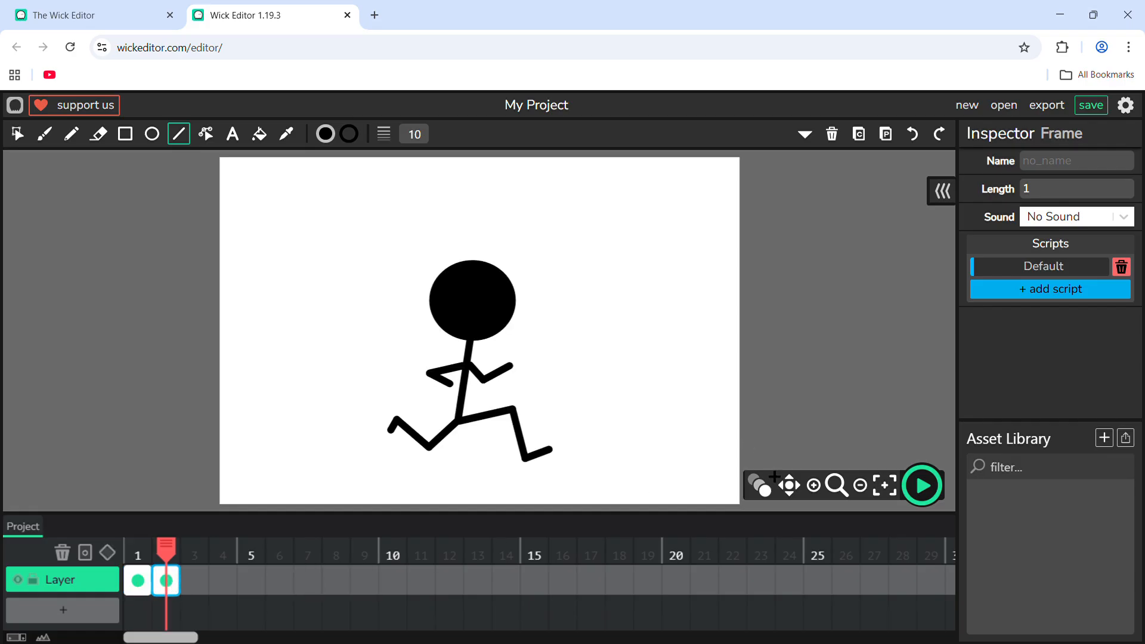
Turn on onion skinning and reshape the frame 2 limbs, pulling both legs inward and lowering both arms towards the torso.
click(760, 486)
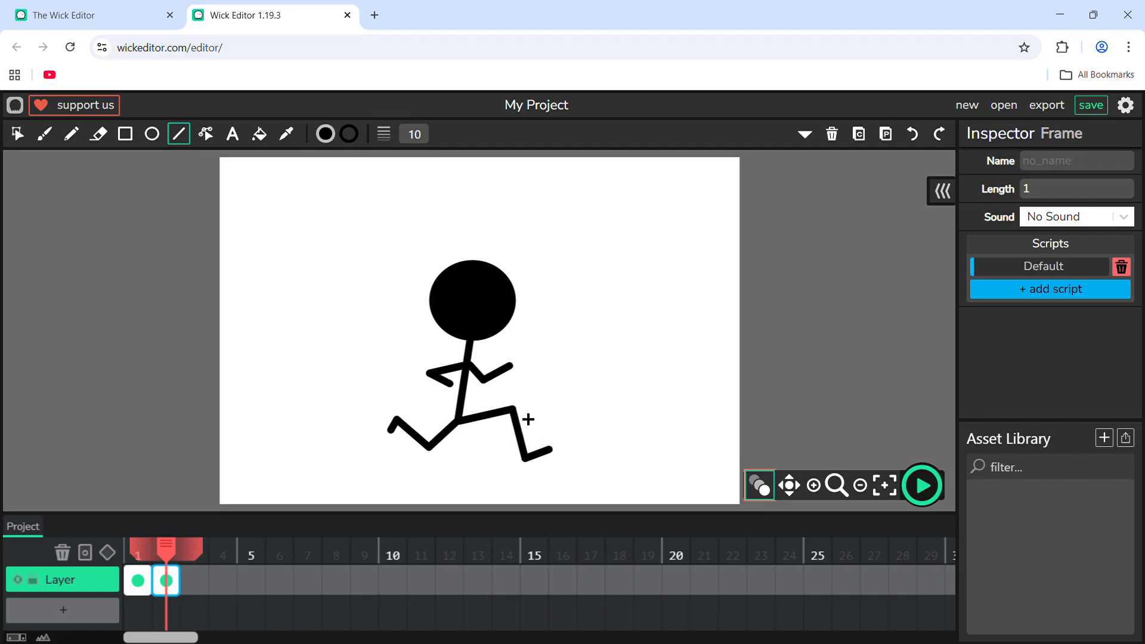
drag(510, 409, 501, 436)
key(ctrl+z)
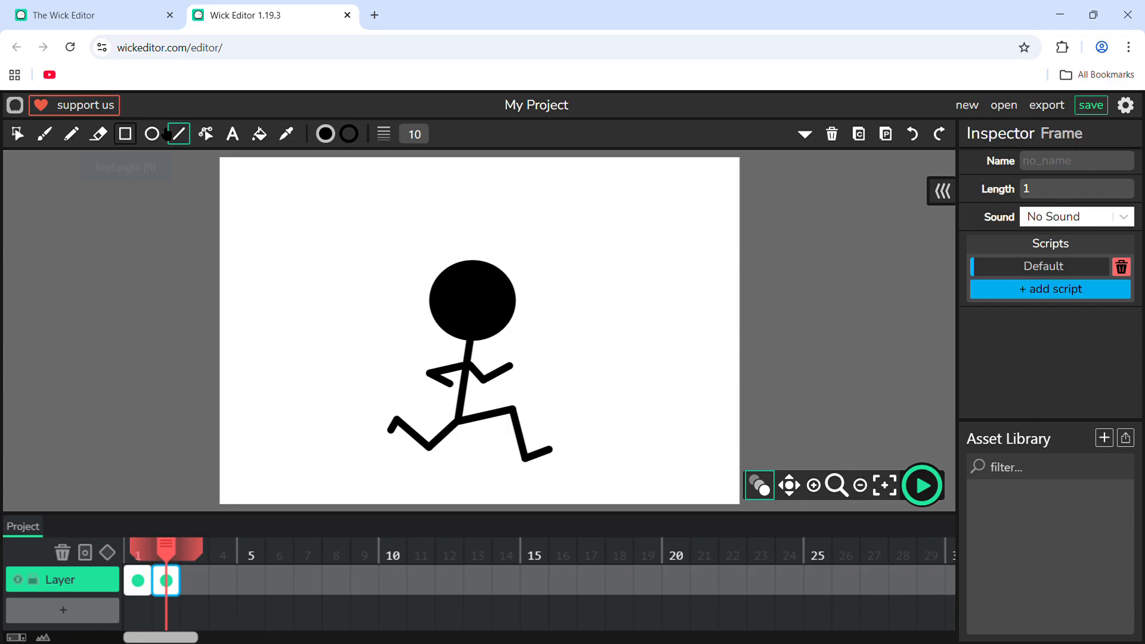
click(209, 136)
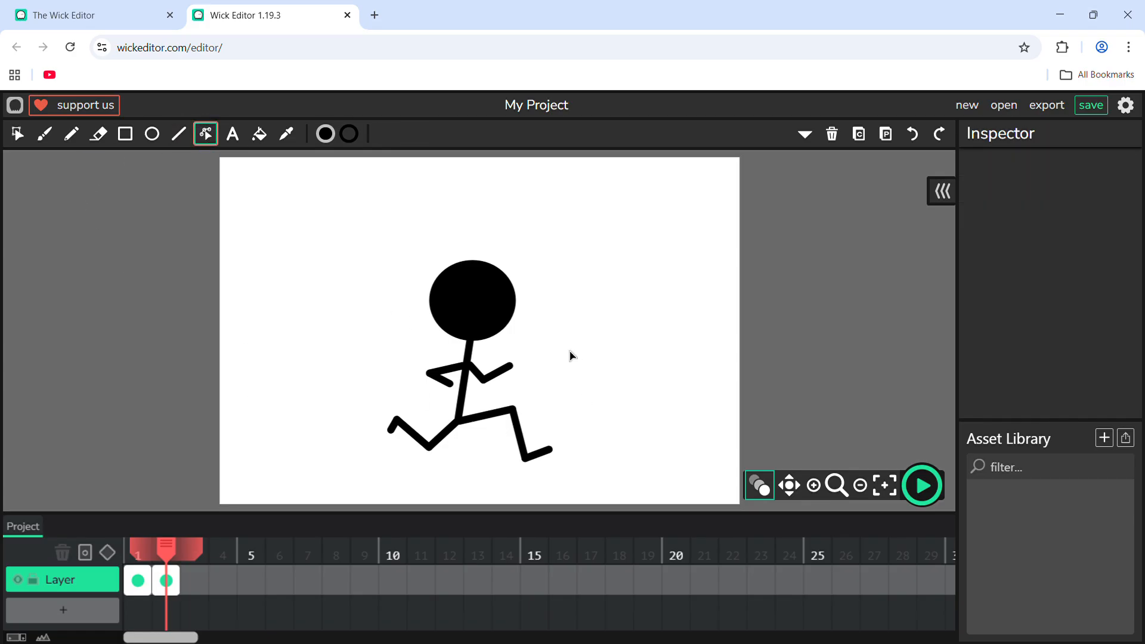
drag(512, 410, 536, 482)
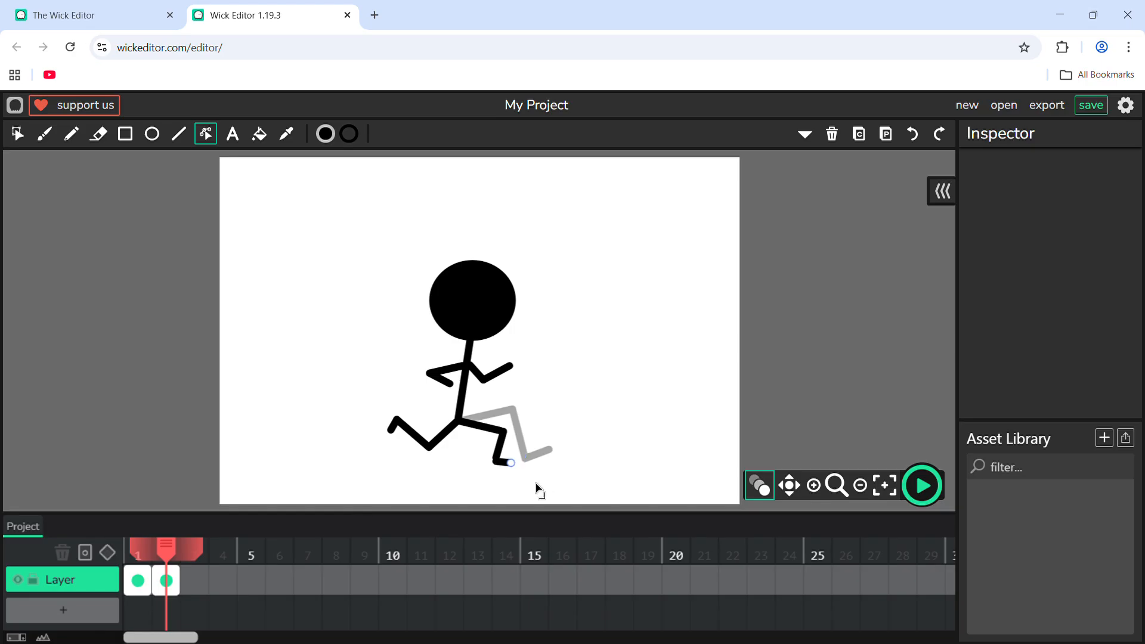
drag(454, 475, 471, 477)
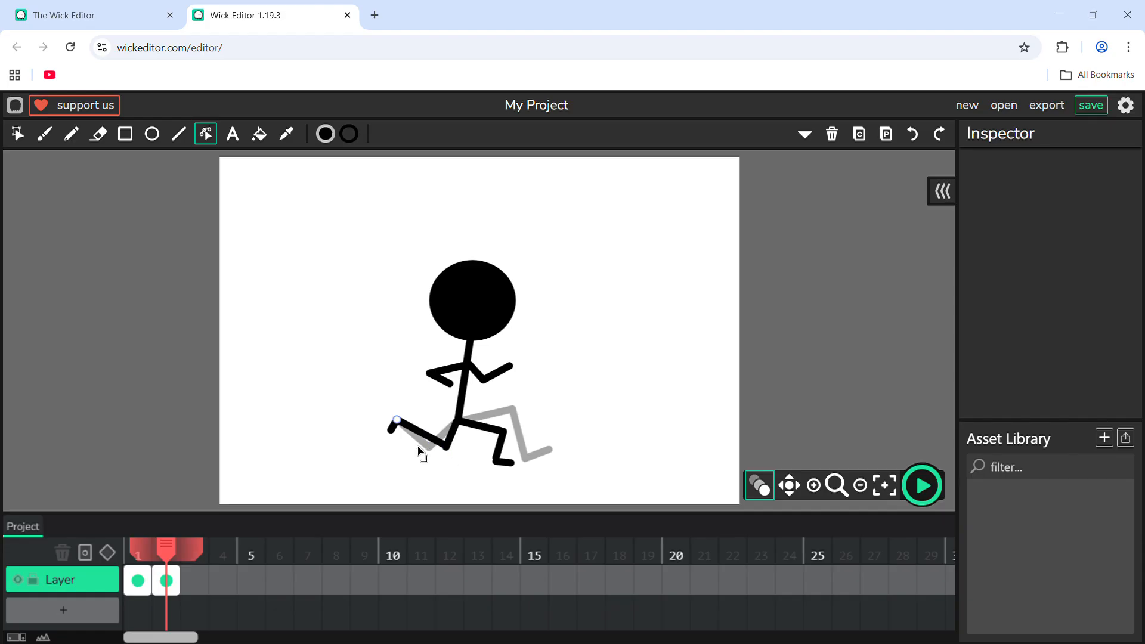
mouse_move(421, 447)
mouse_down()
mouse_move(439, 463)
mouse_move(435, 453)
mouse_move(427, 466)
mouse_up()
drag(457, 401, 521, 420)
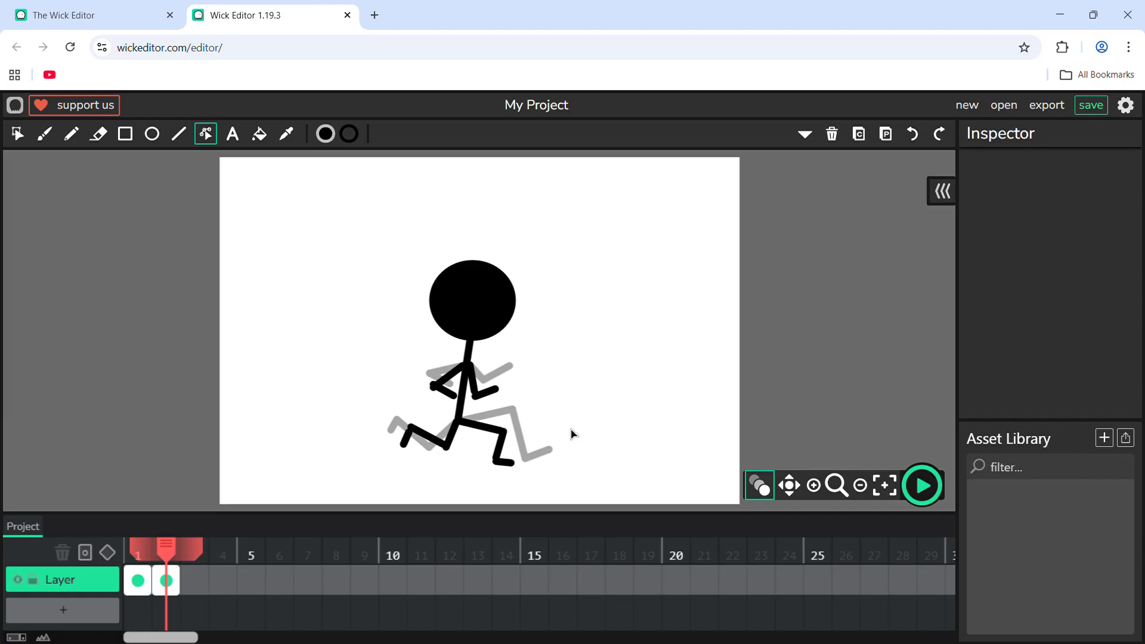
Copy frame 2 and paste it into a new frame 3.
key(ctrl+c)
click(171, 586)
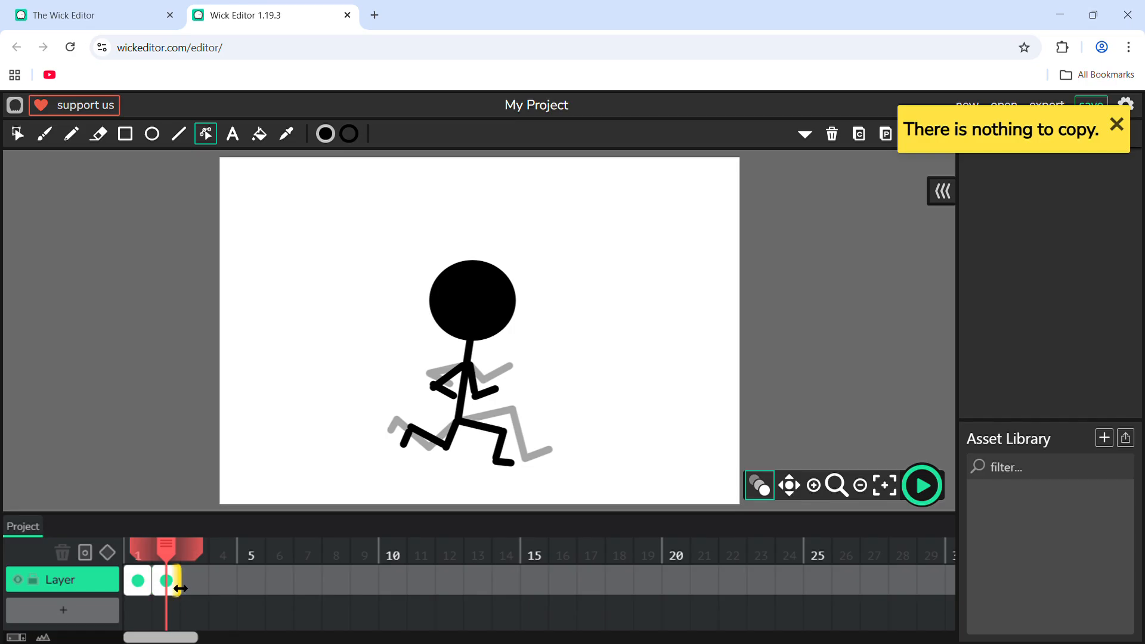
click(172, 591)
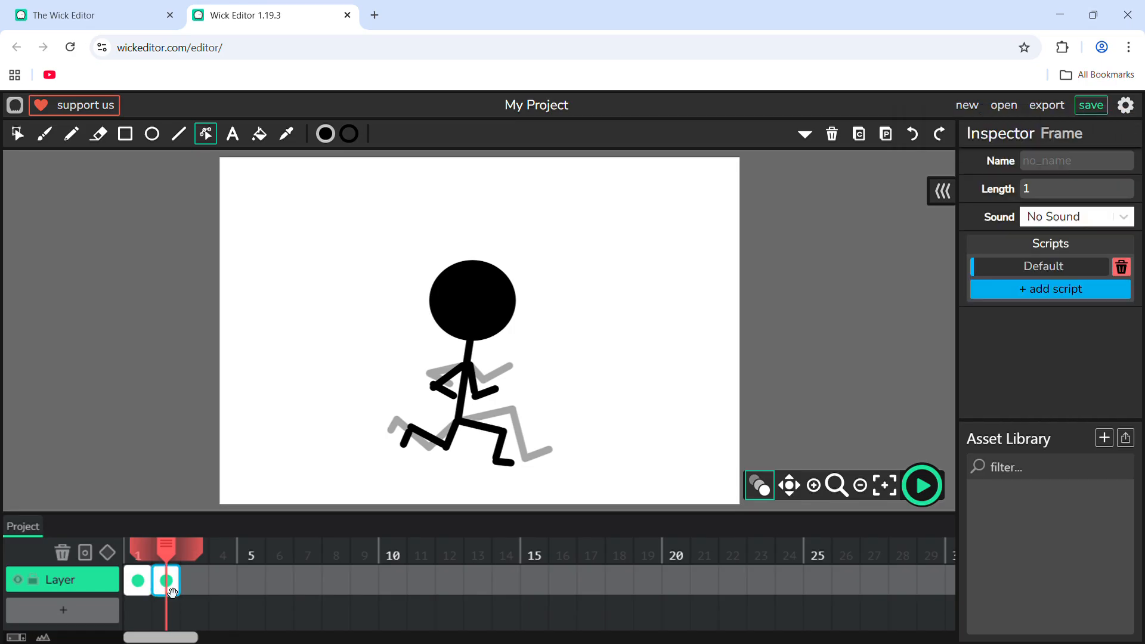
click(192, 589)
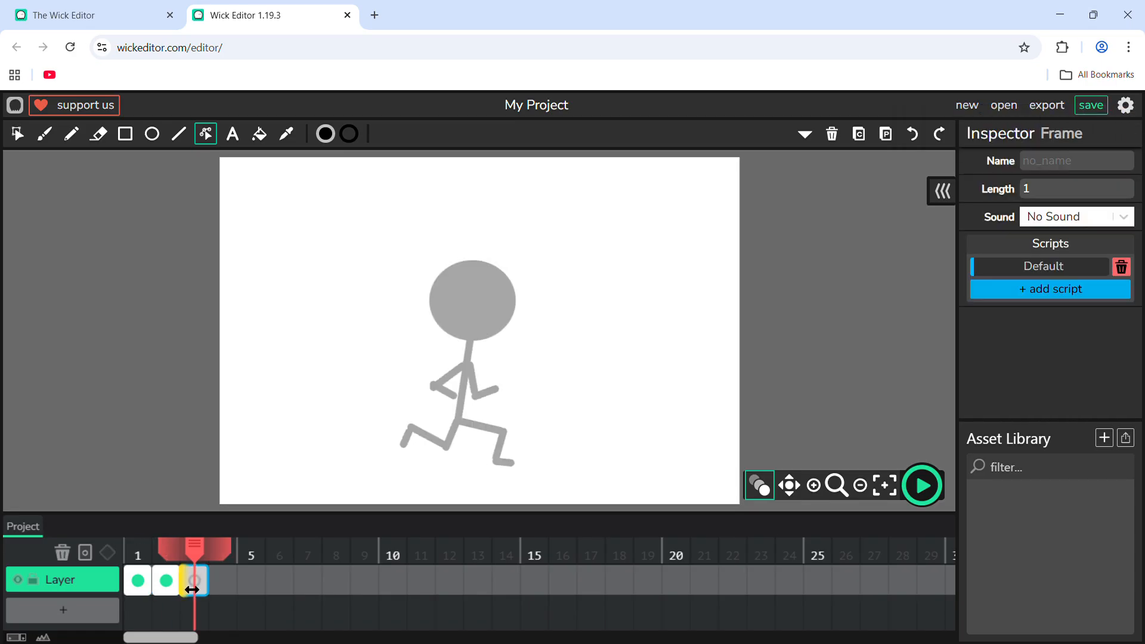
key(ctrl+v)
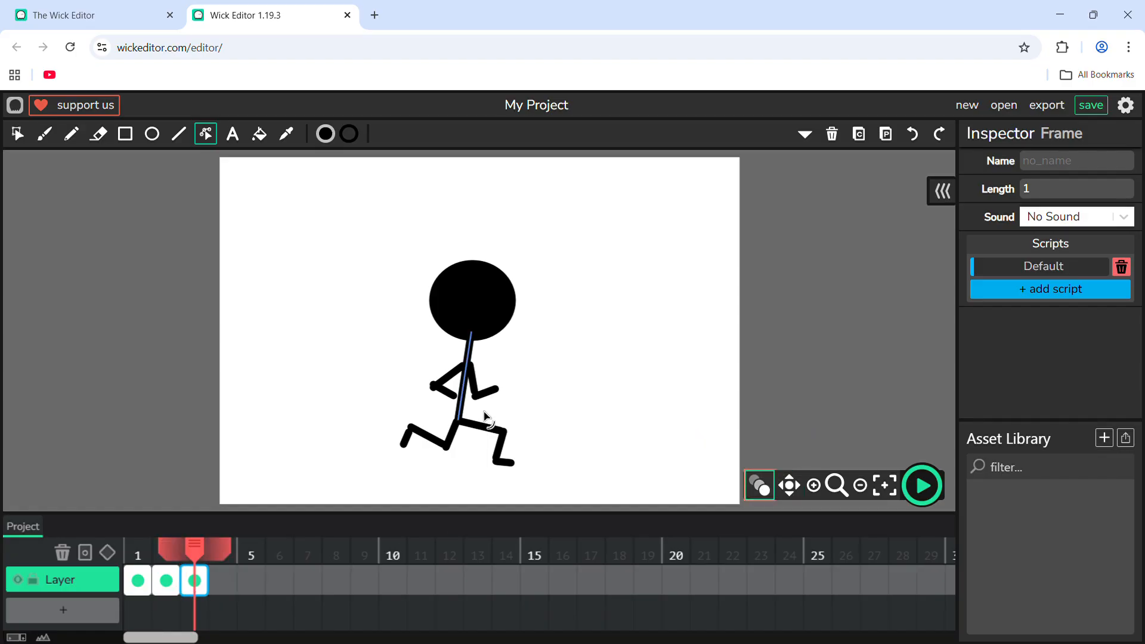
Extend the onion skin range back to frame 1 and reshape the frame 3 limbs, drawing the arms and legs closer beneath the body.
drag(169, 557, 116, 555)
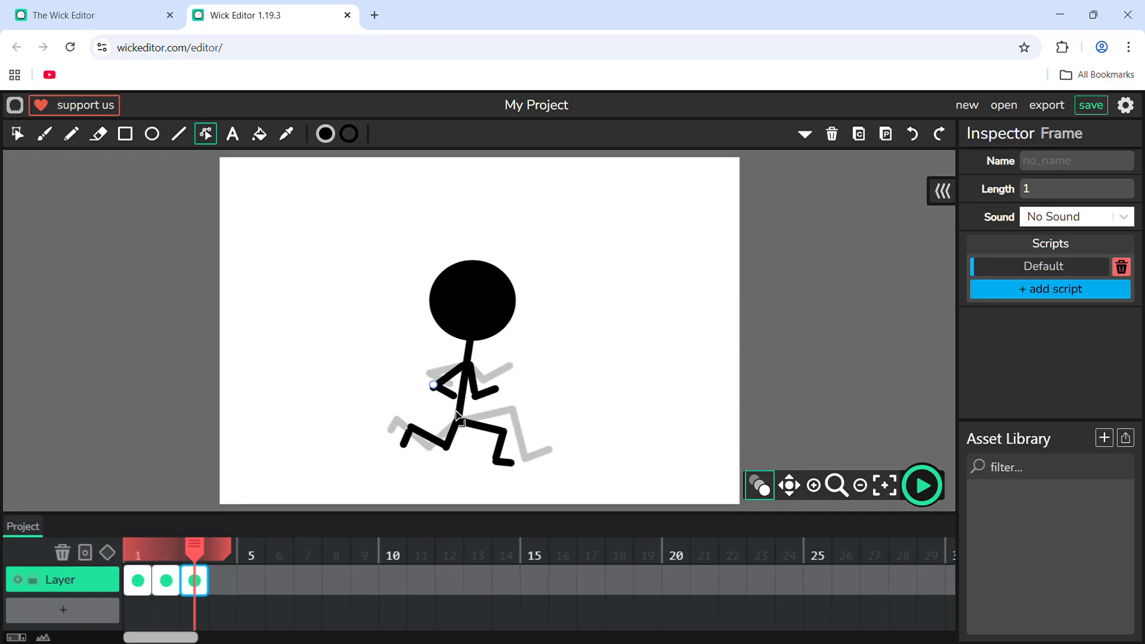
drag(459, 419, 493, 426)
drag(494, 423, 506, 429)
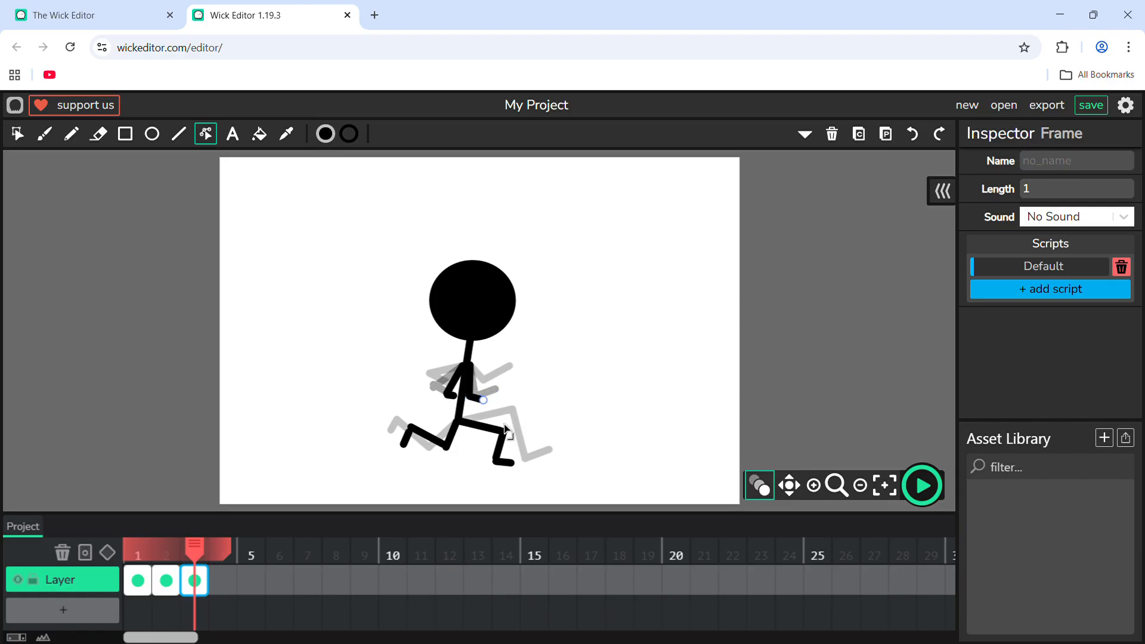
mouse_move(520, 456)
mouse_down()
mouse_move(499, 463)
mouse_move(515, 486)
mouse_move(493, 494)
mouse_move(529, 485)
mouse_move(516, 490)
mouse_up()
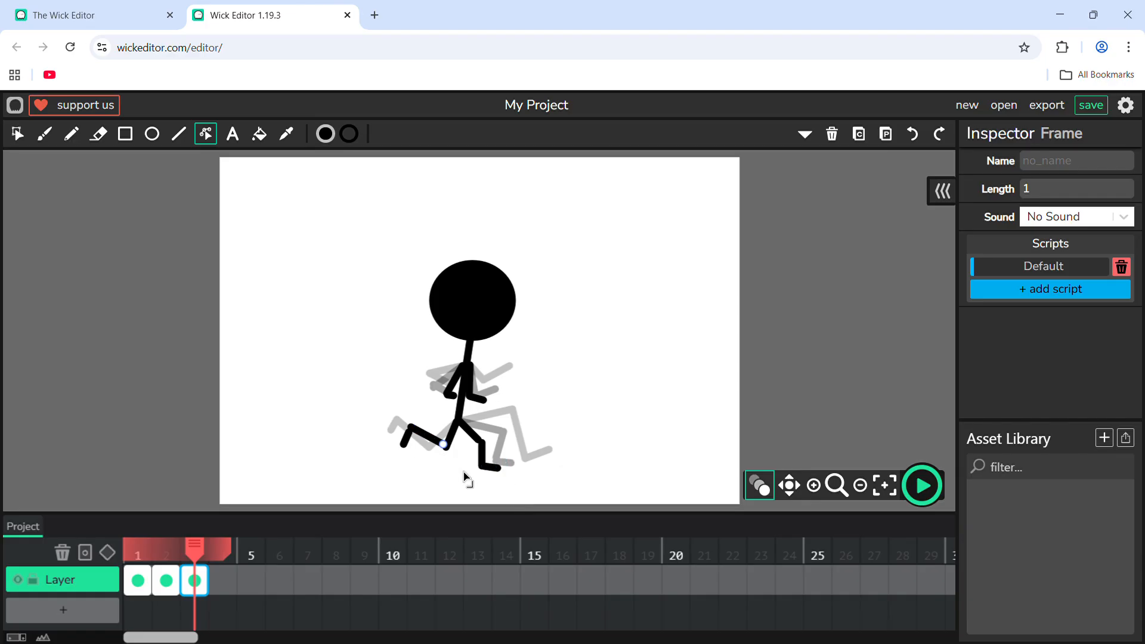
drag(470, 473, 473, 499)
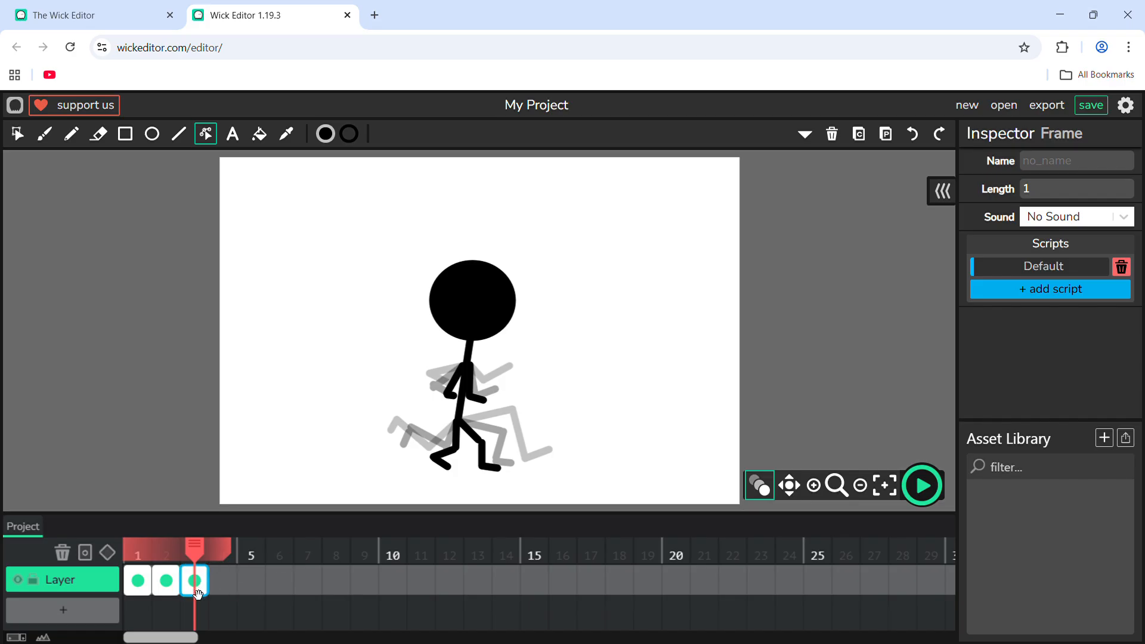
Paste the frame 3 figure into a new frame 4, pull its arms and legs together beneath the body, and preview the animation.
click(227, 595)
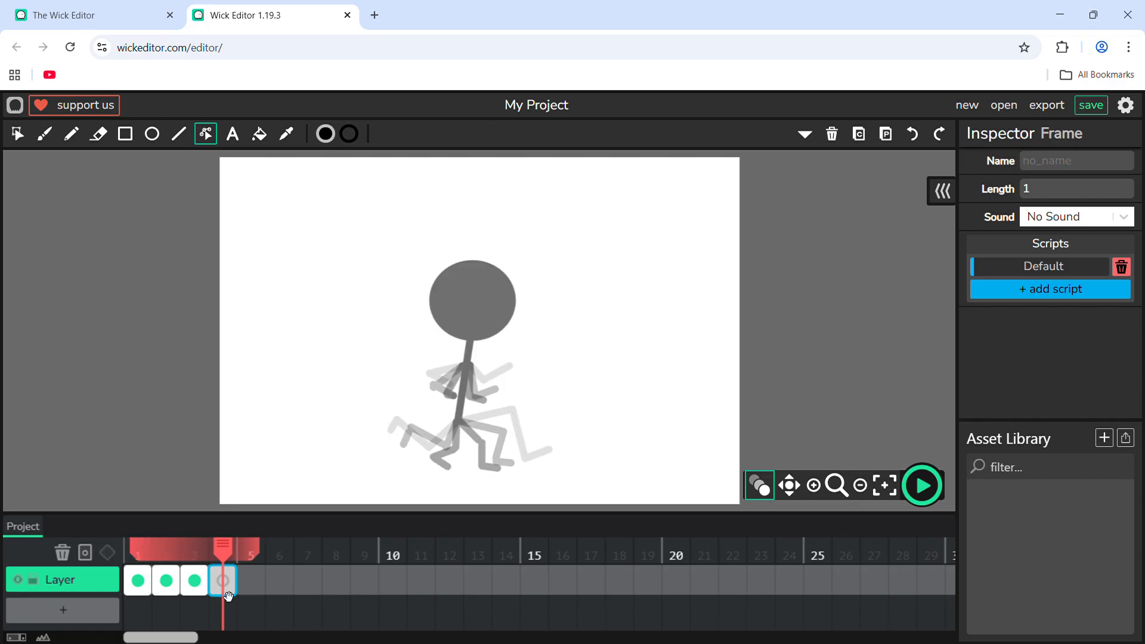
key(ctrl+v)
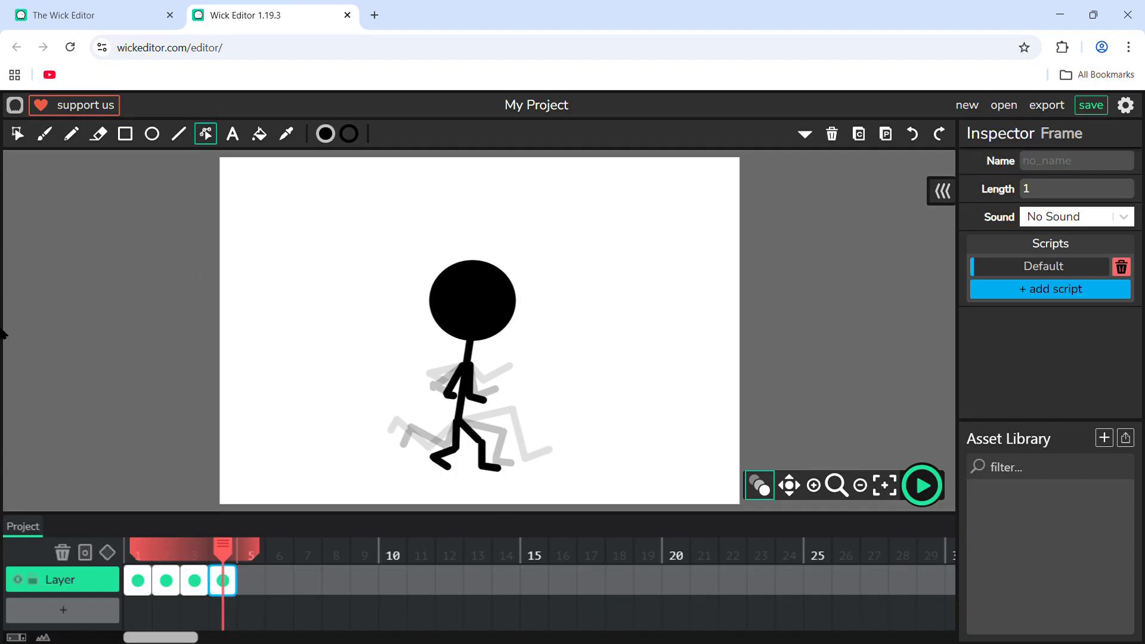
drag(483, 475, 504, 469)
drag(503, 472, 498, 471)
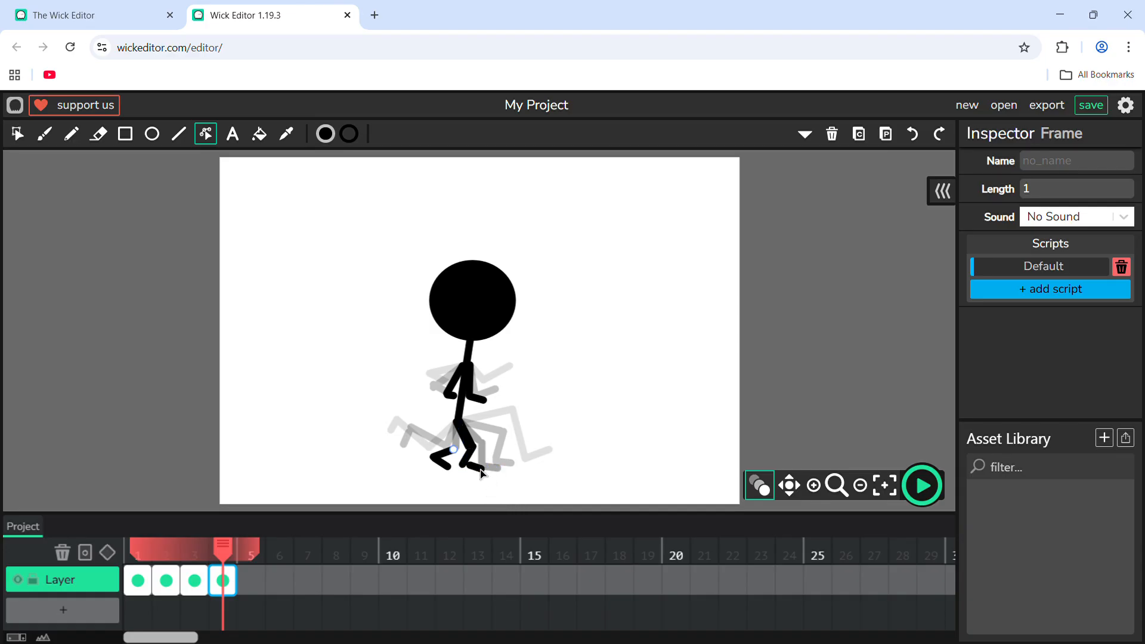
drag(488, 474, 481, 475)
mouse_move(453, 484)
mouse_down()
mouse_move(480, 501)
mouse_move(497, 477)
mouse_up()
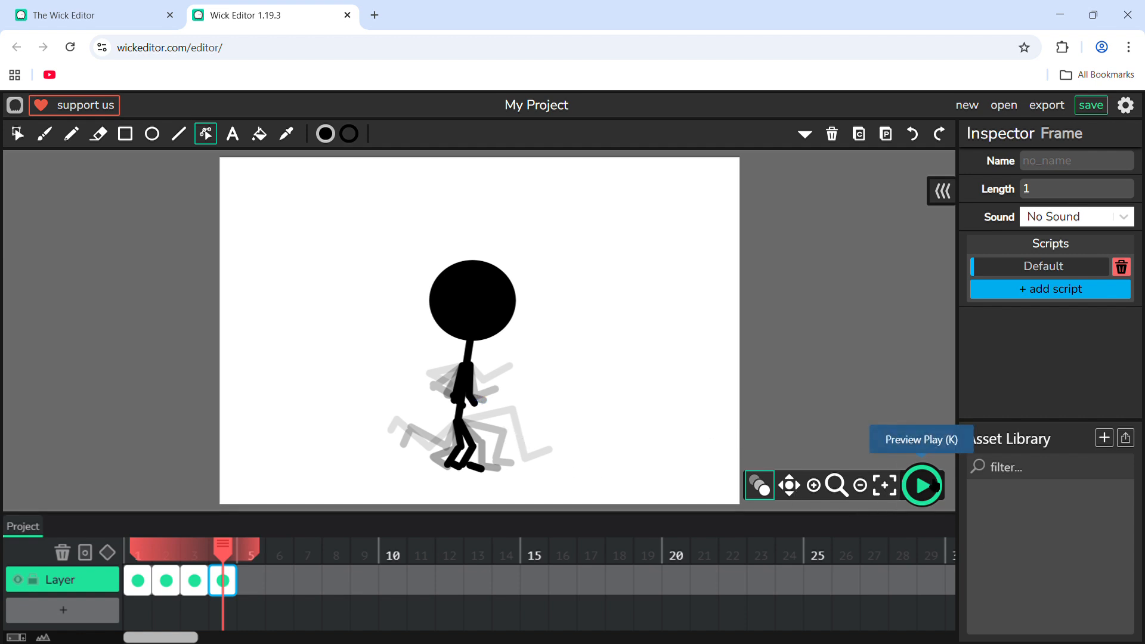
click(934, 488)
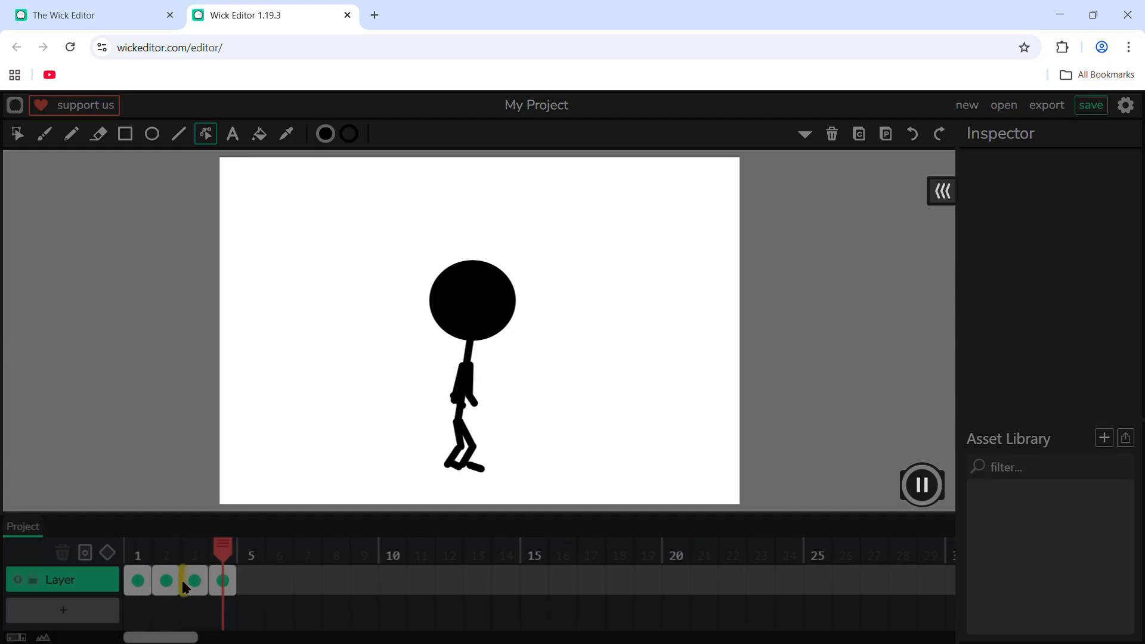
click(938, 483)
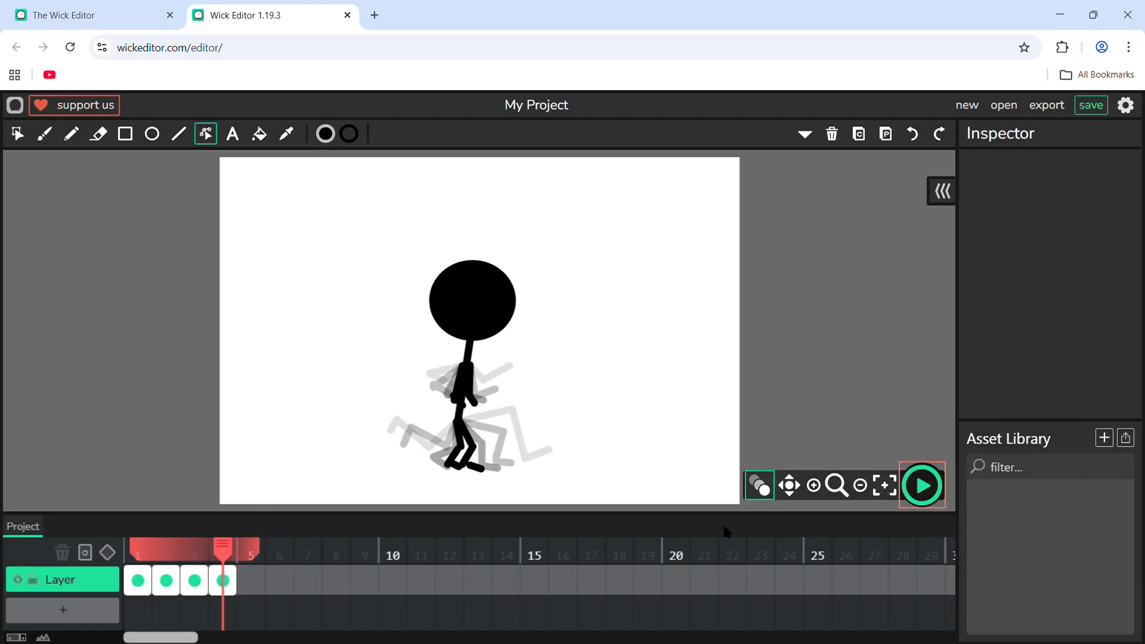
Copy frame 3 into a new frame 5 and frame 2 into a new frame 6.
click(204, 590)
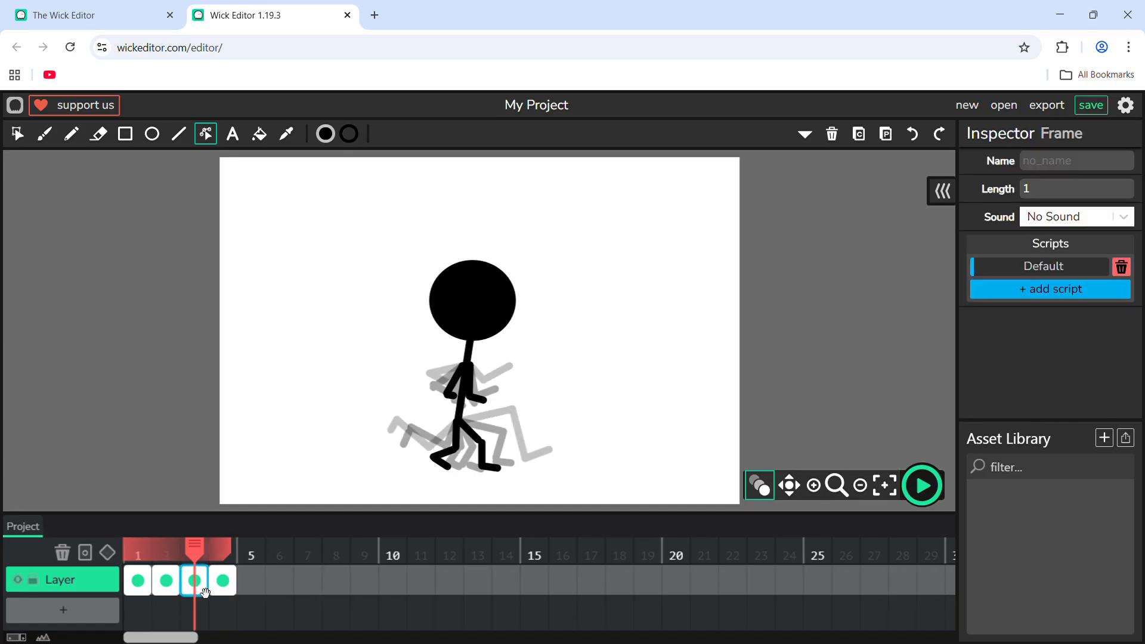
click(252, 589)
key(ctrl+v)
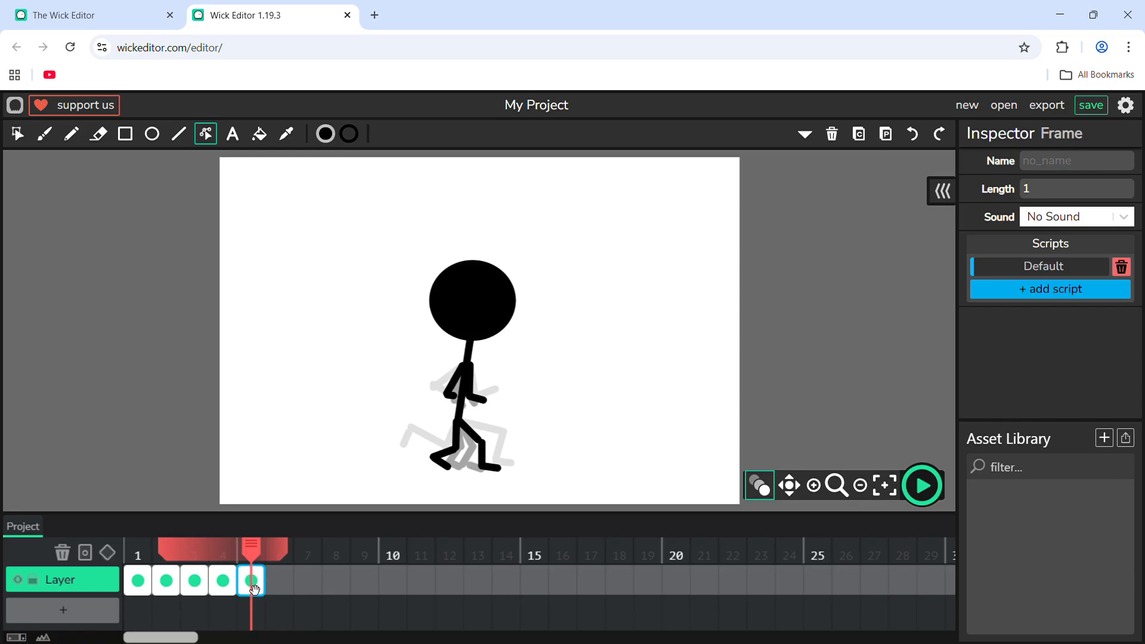
click(173, 587)
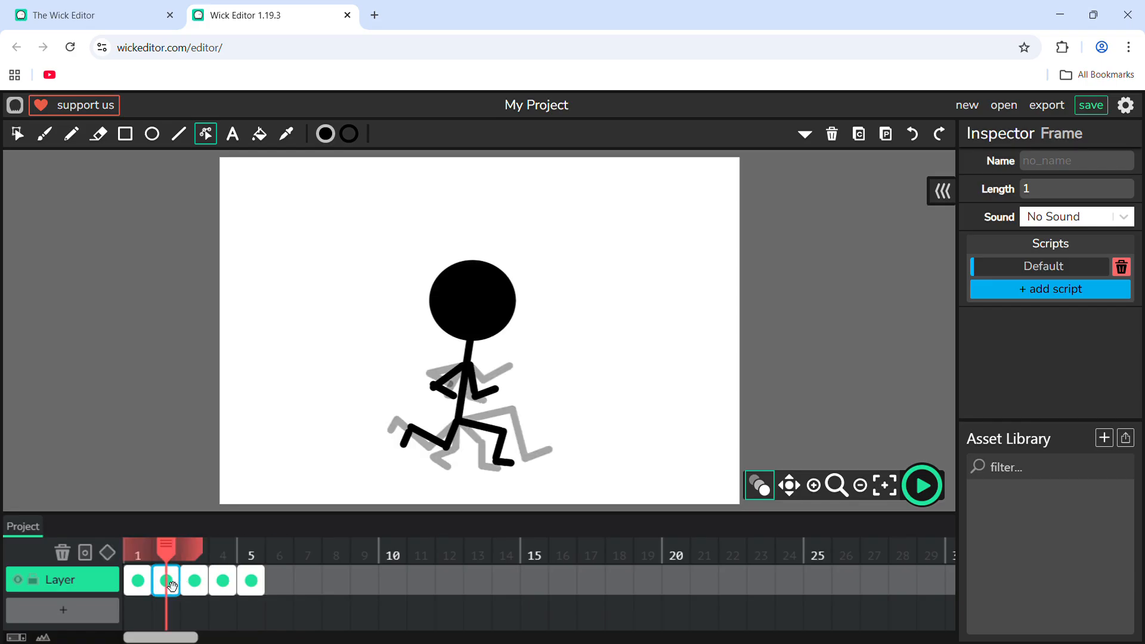
click(286, 587)
key(ctrl+v)
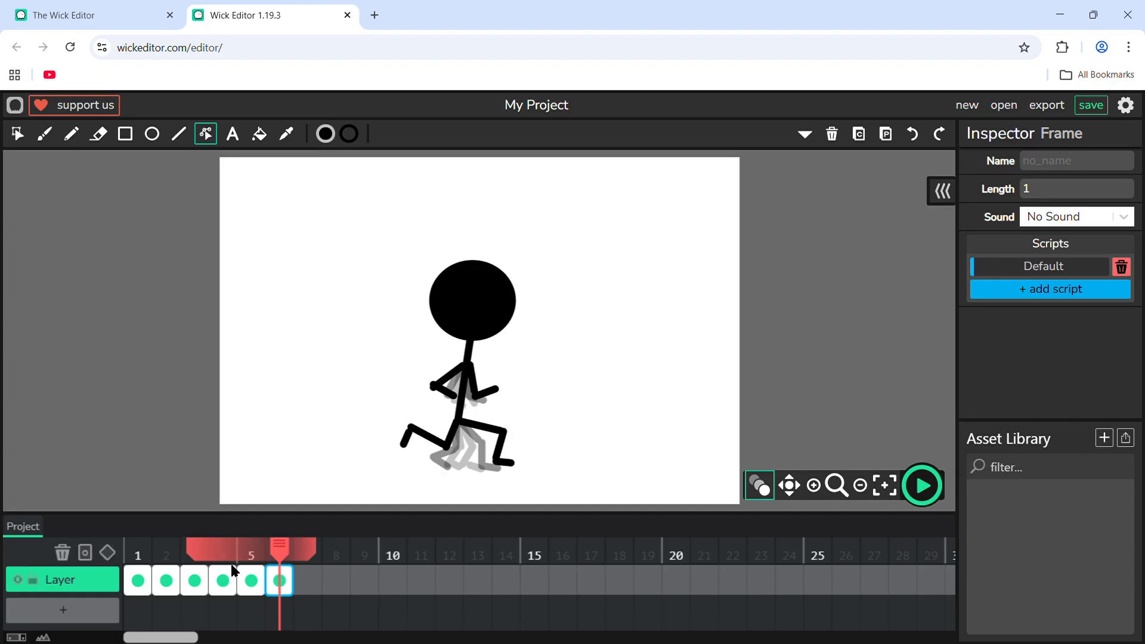
Play and stop a preview of the six-frame running animation.
mouse_move(291, 557)
mouse_down()
mouse_move(146, 560)
mouse_move(252, 554)
mouse_move(289, 535)
mouse_up()
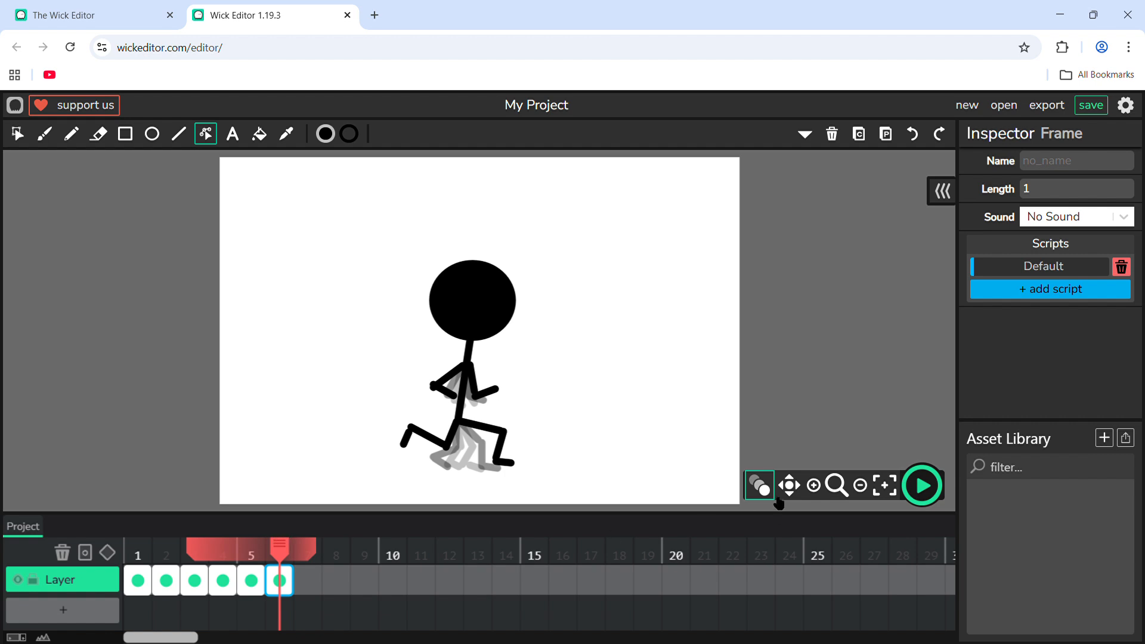
click(931, 485)
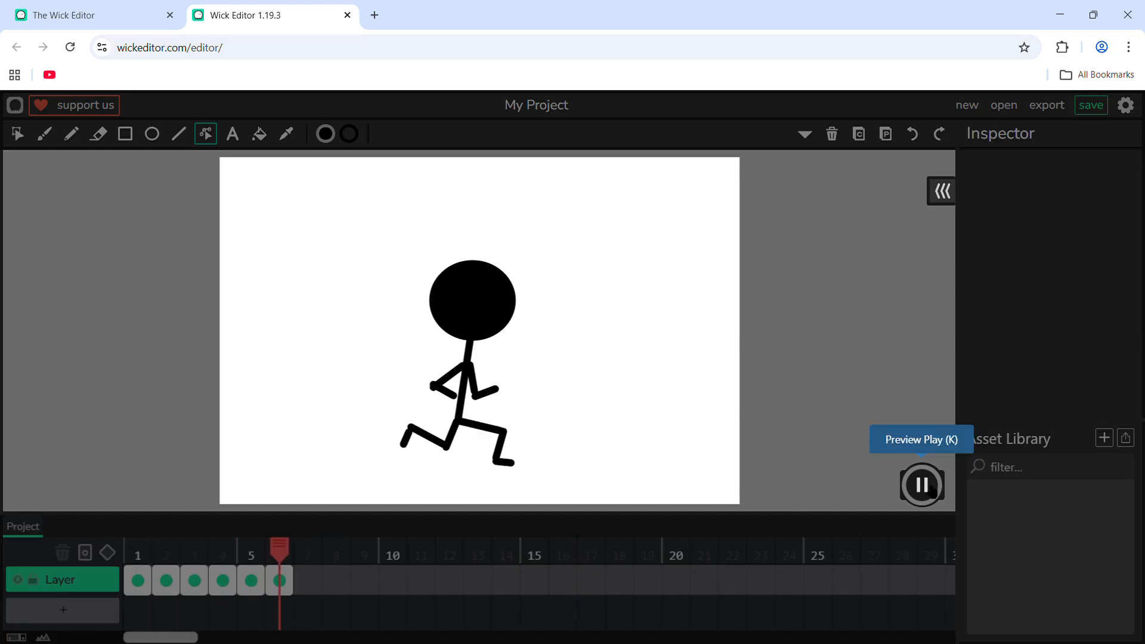
click(923, 485)
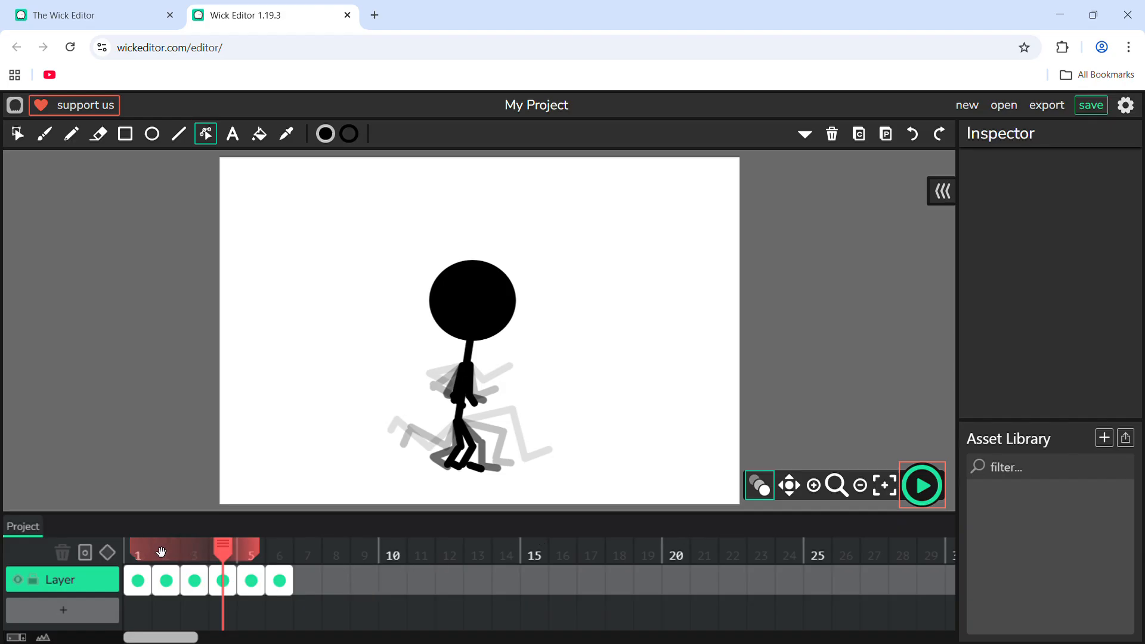
In frame 1, select the whole stick figure and raise it to a Y position of about 130.
drag(228, 559, 145, 567)
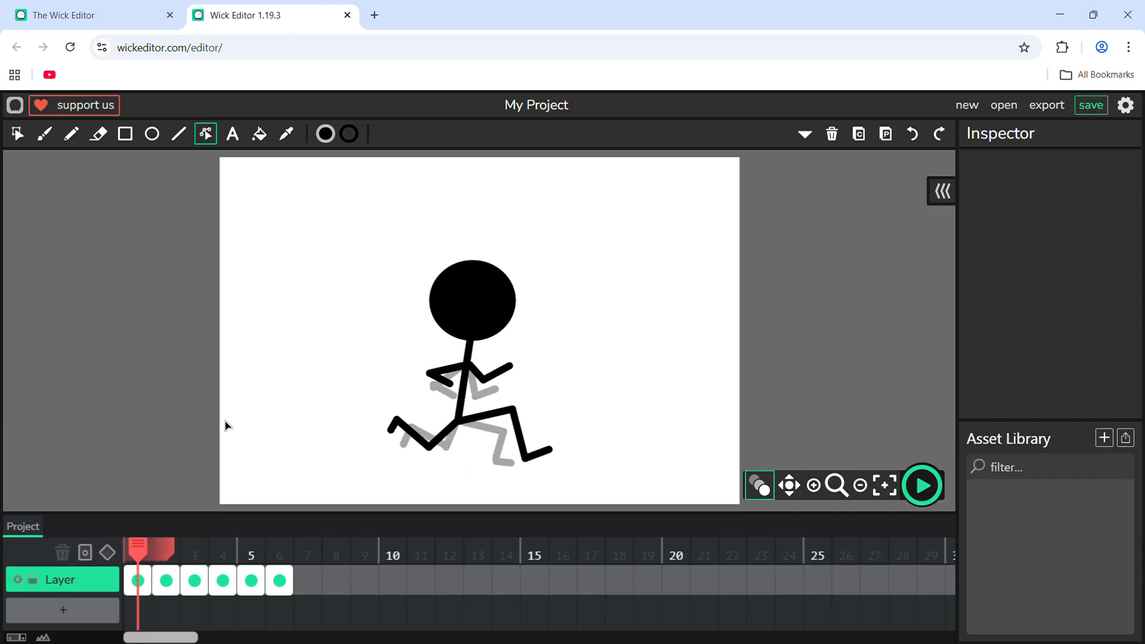
click(15, 134)
drag(313, 202, 622, 486)
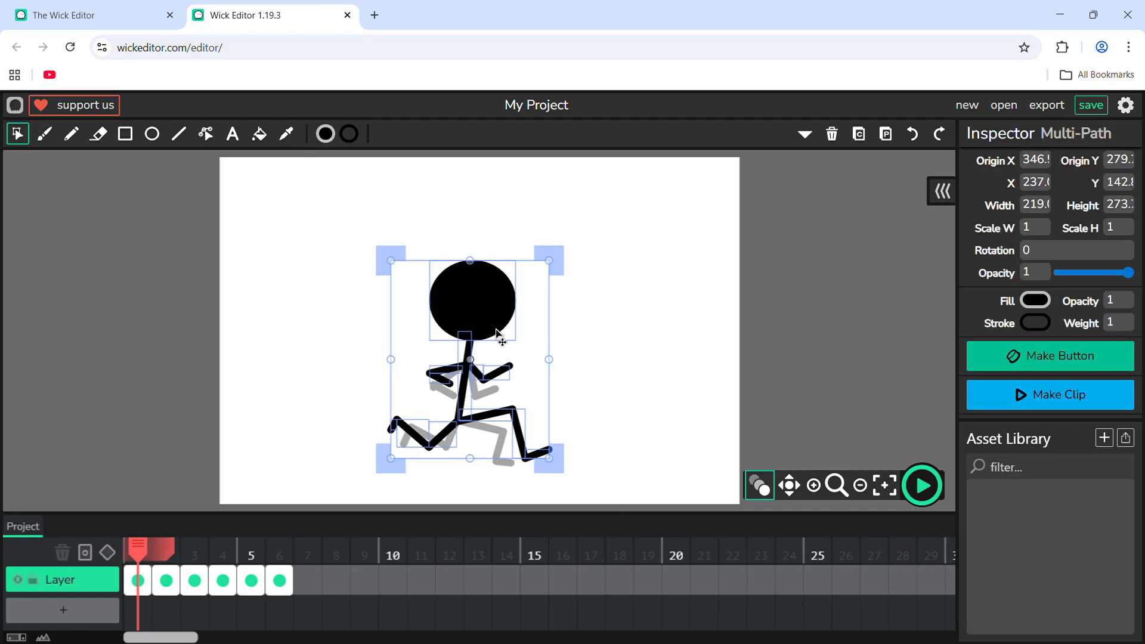
drag(496, 332, 495, 319)
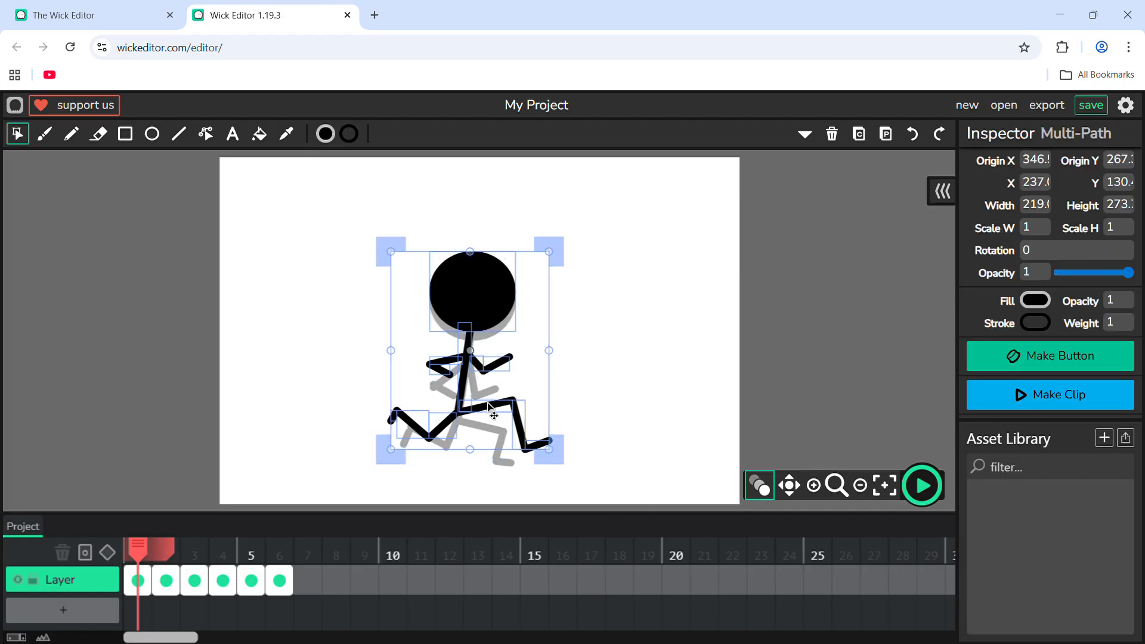
In frame 2, select the whole stick figure and raise it slightly to a Y position of about 135.
click(171, 592)
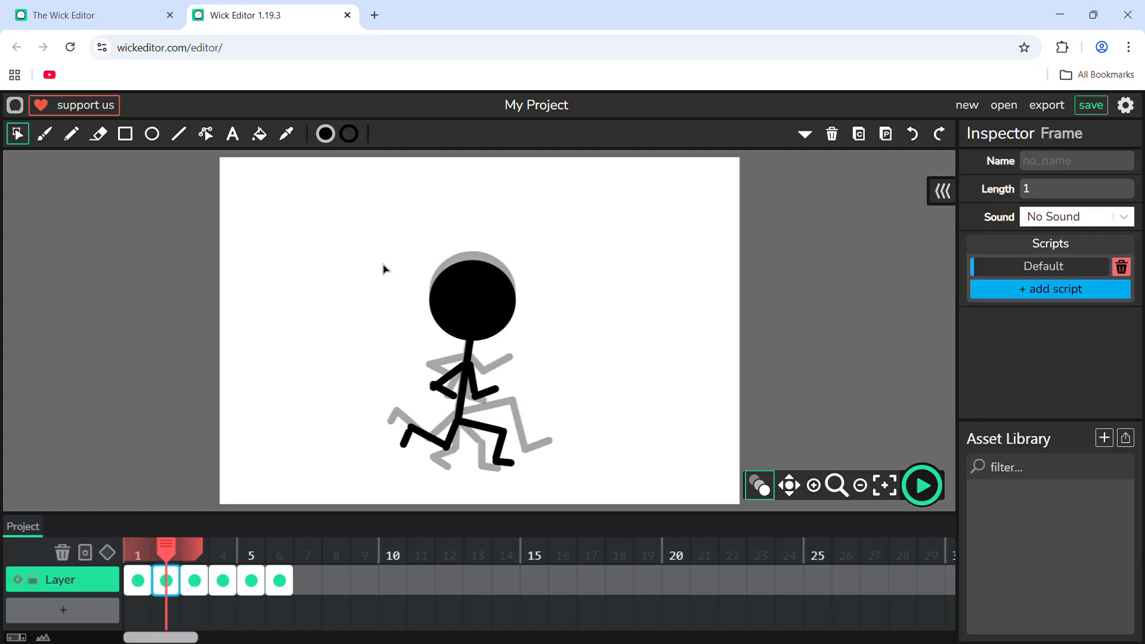
drag(380, 268, 619, 527)
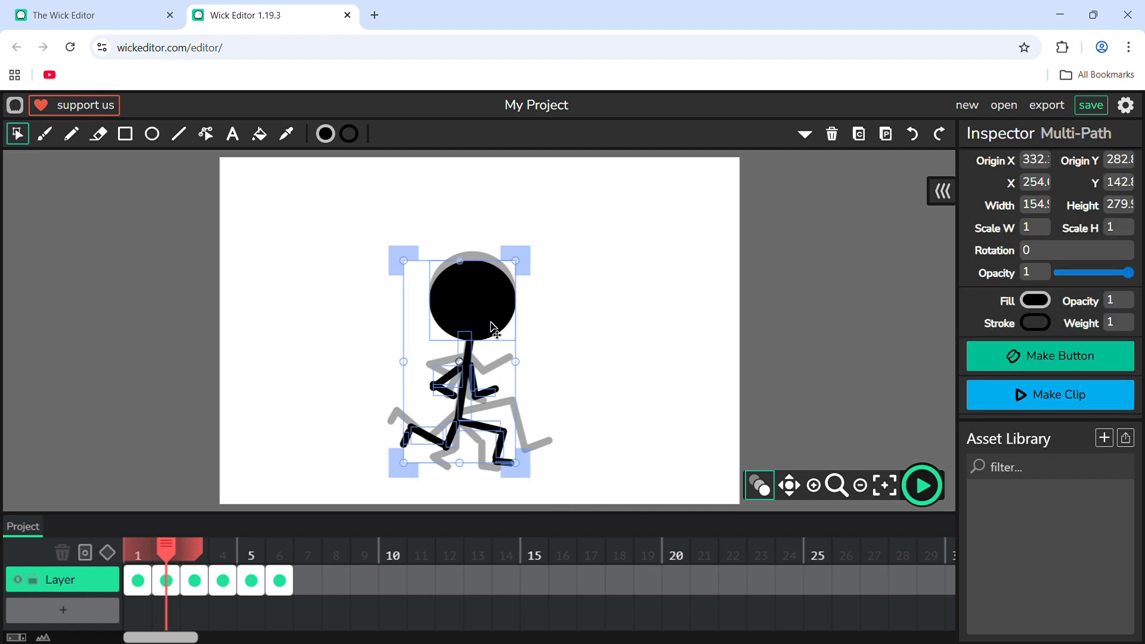
drag(490, 316, 488, 315)
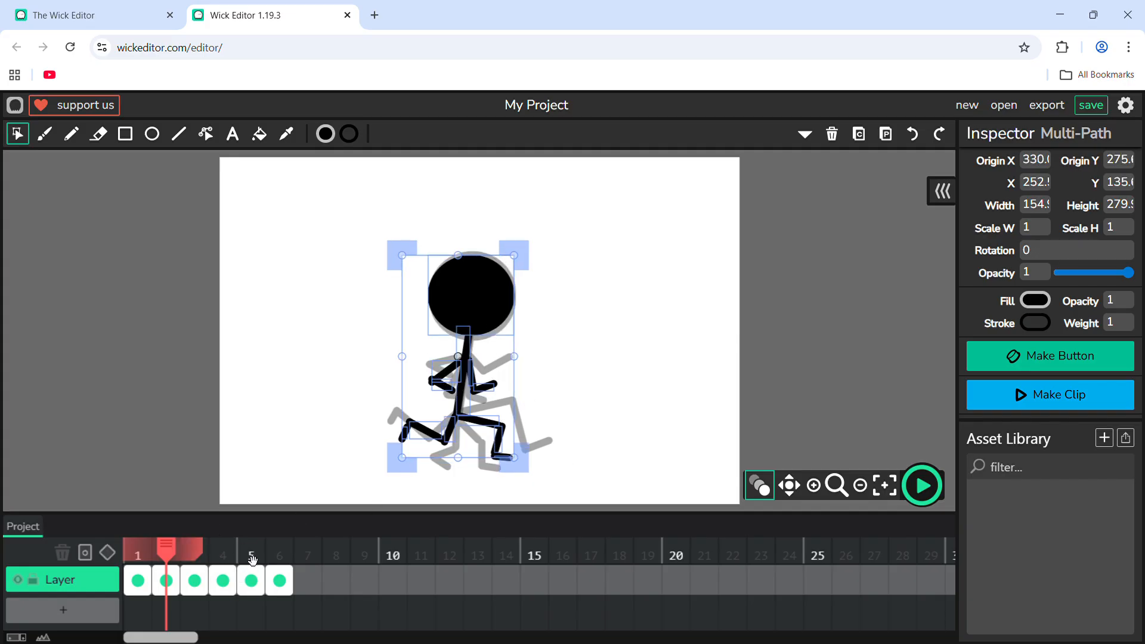
In frame 6, raise the whole stick figure to a Y position of about 139 and preview the animation.
click(287, 557)
drag(345, 219, 587, 526)
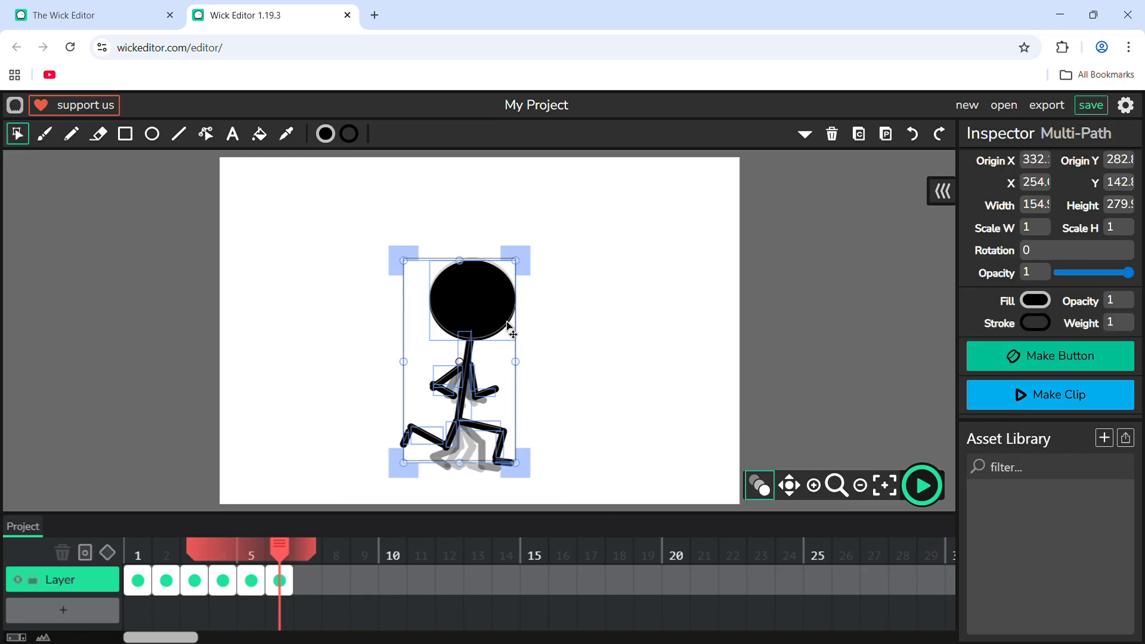
drag(507, 327, 507, 324)
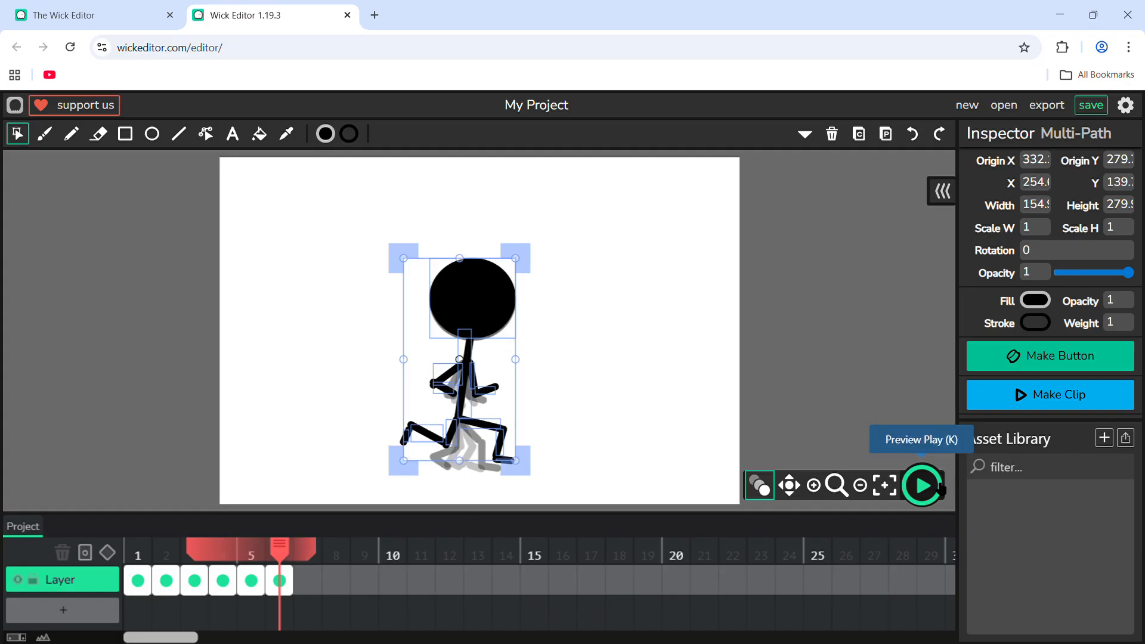
click(921, 486)
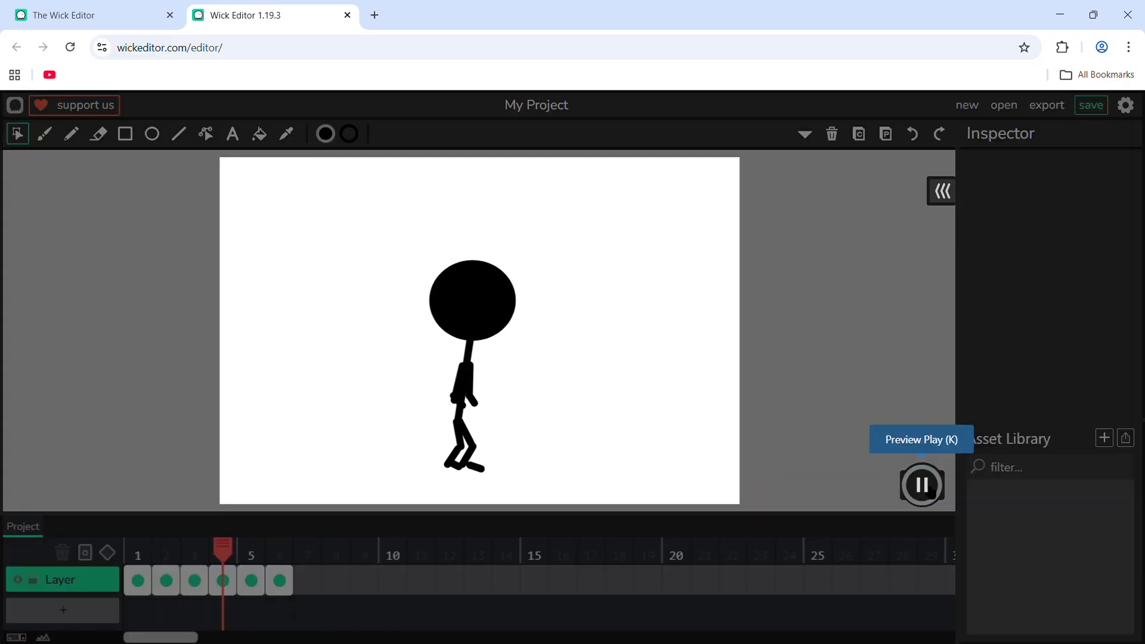
click(923, 486)
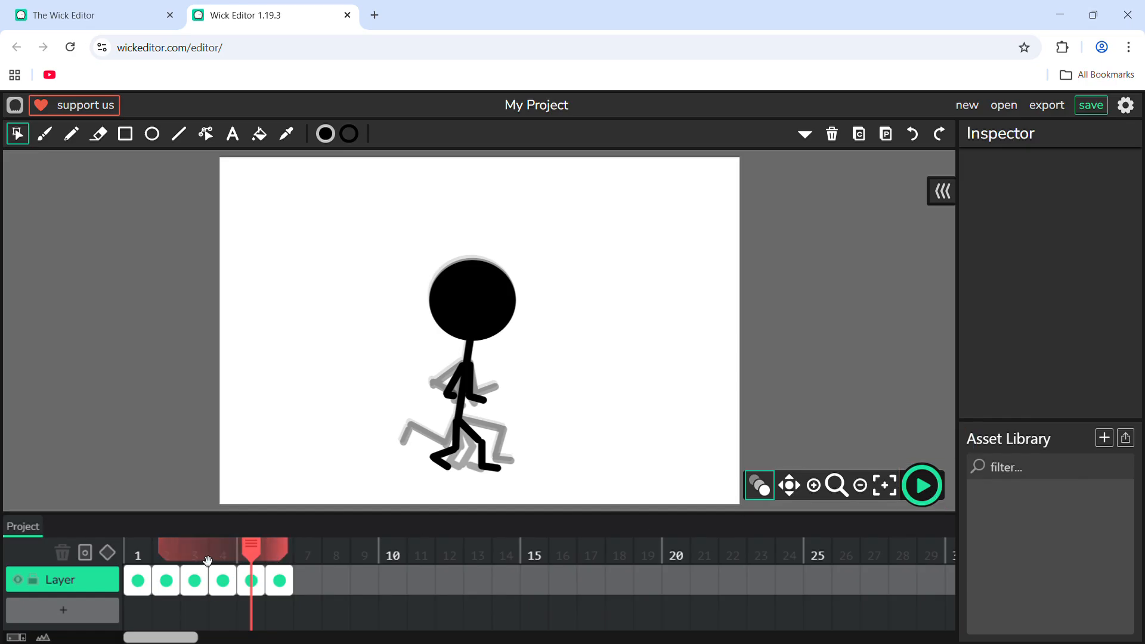
In frame 4, nudge the figure to about X 288, Y 143, squash its head vertically to about 105 high, and preview the animation.
click(230, 556)
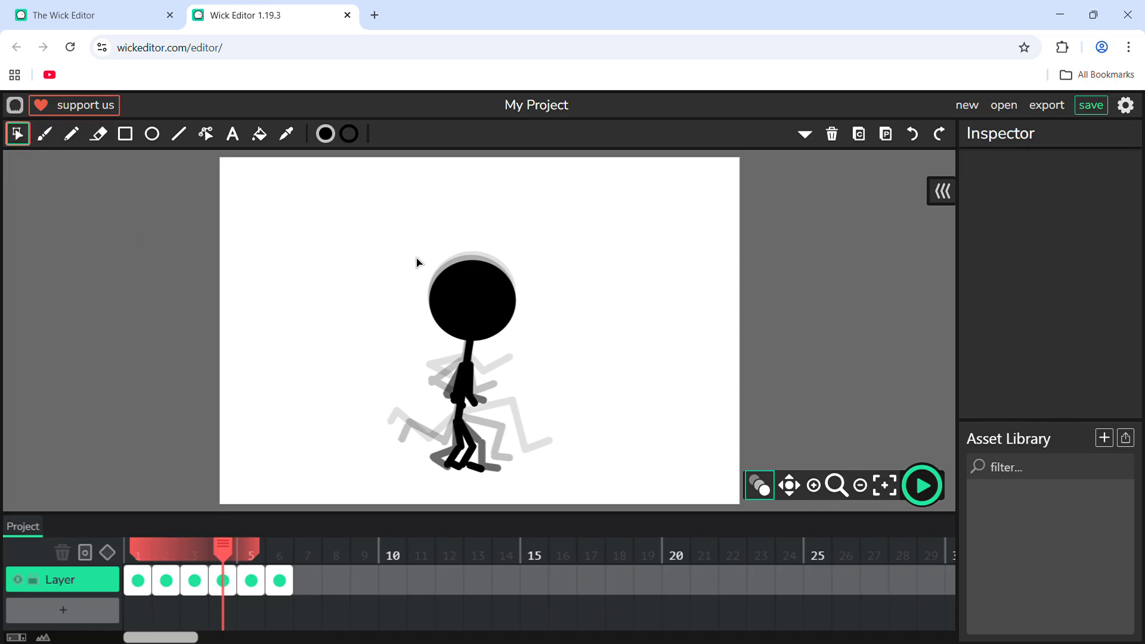
drag(421, 269, 599, 508)
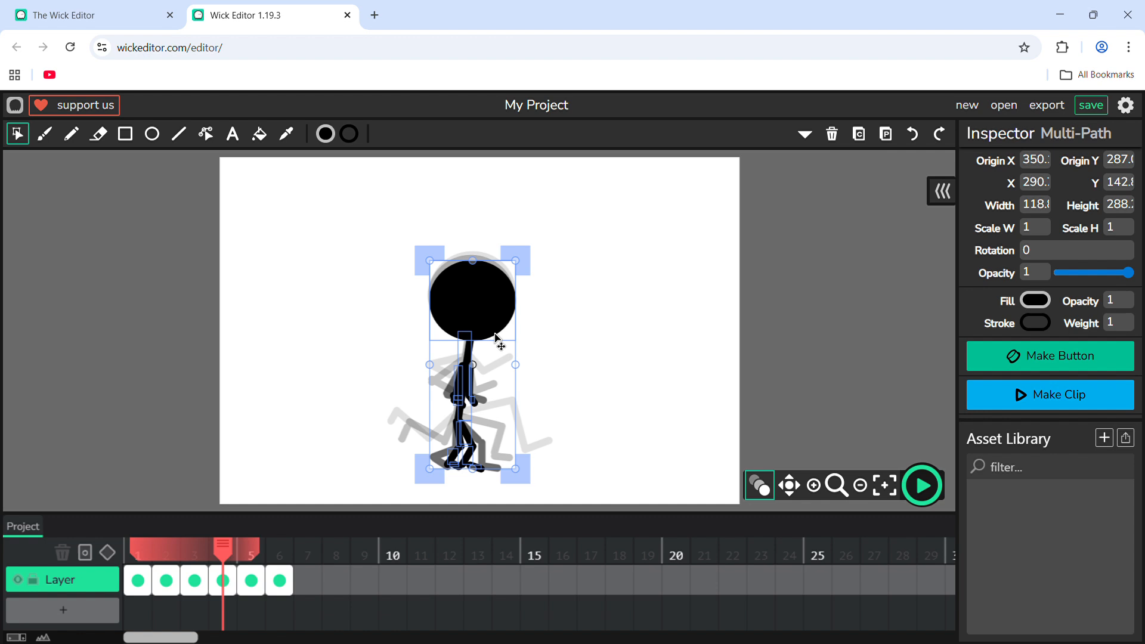
drag(495, 335, 494, 335)
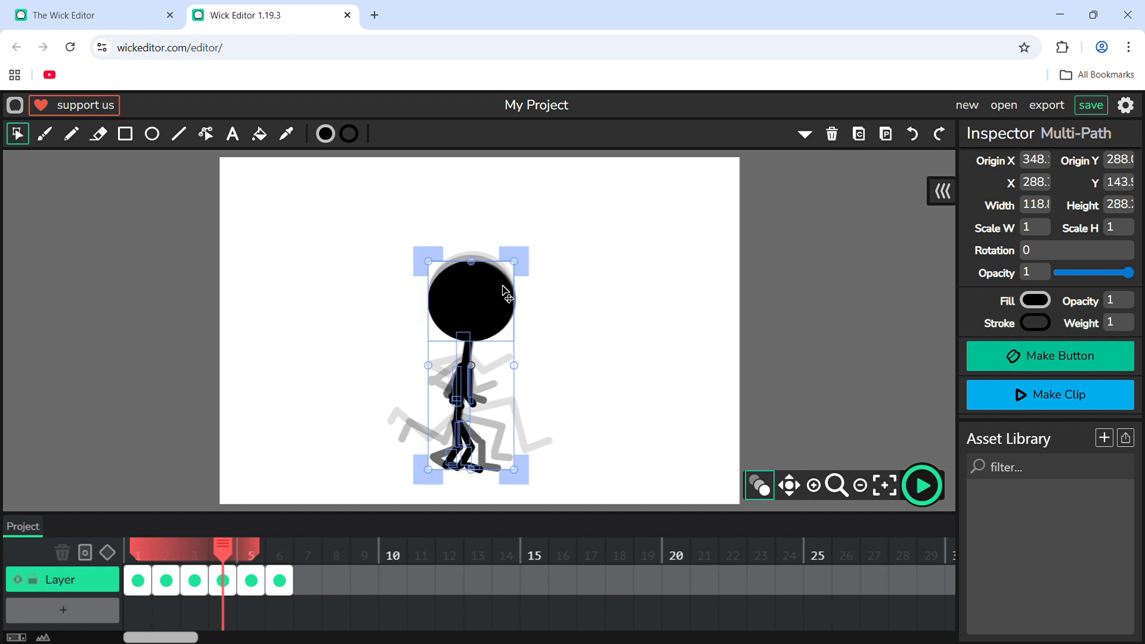
drag(496, 283, 498, 327)
click(923, 484)
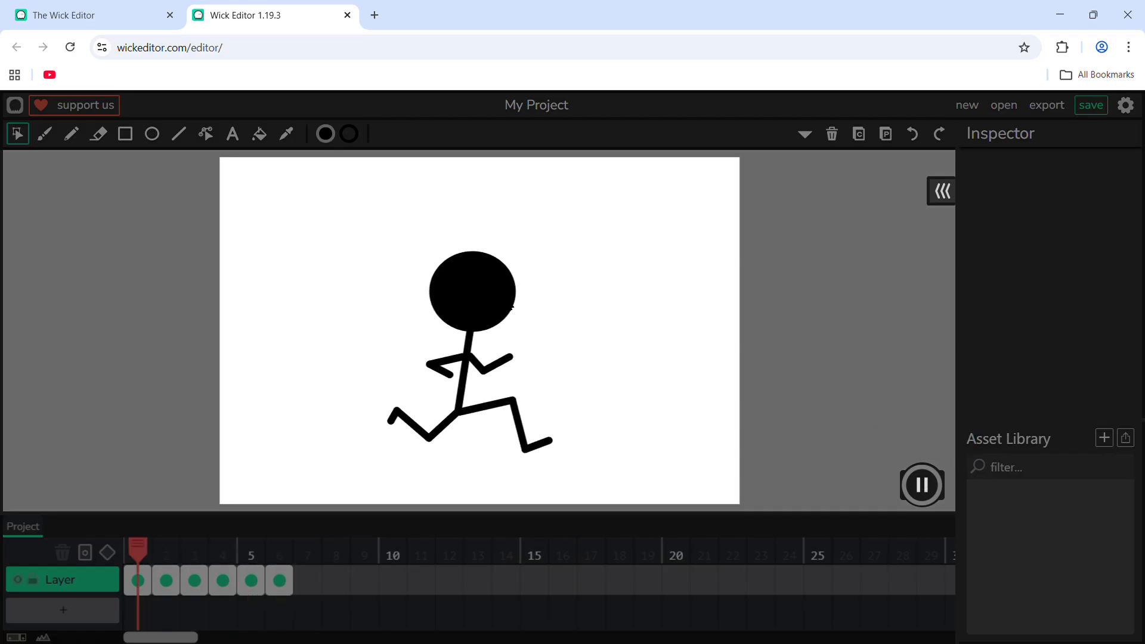
click(921, 485)
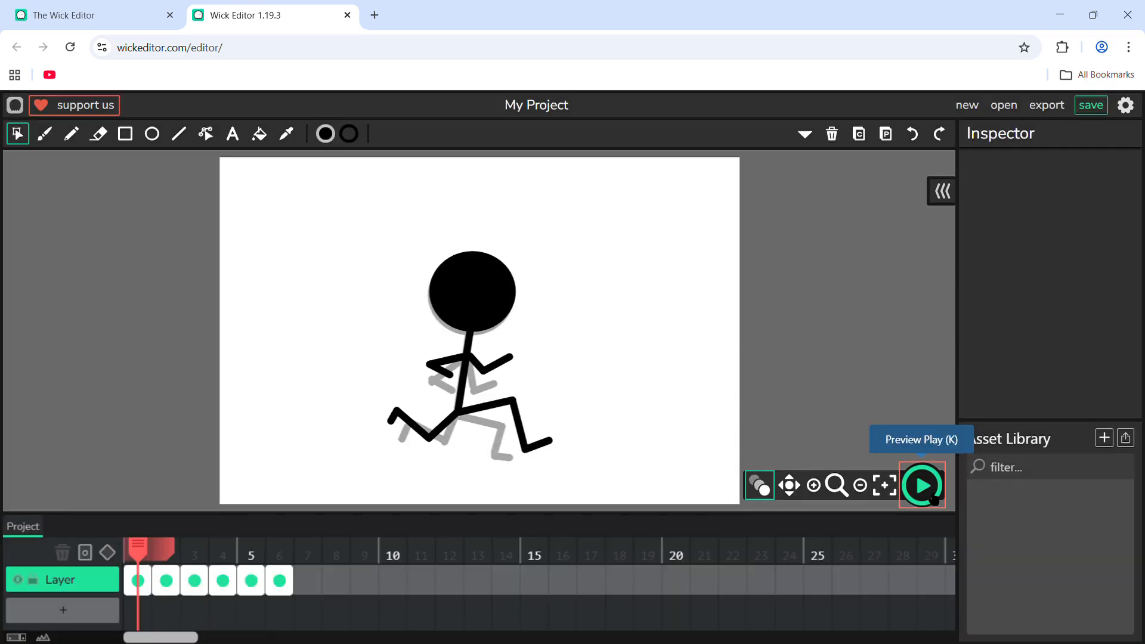
Stretch the frame 4 head vertically to a height of about 119 and preview the animation.
click(227, 560)
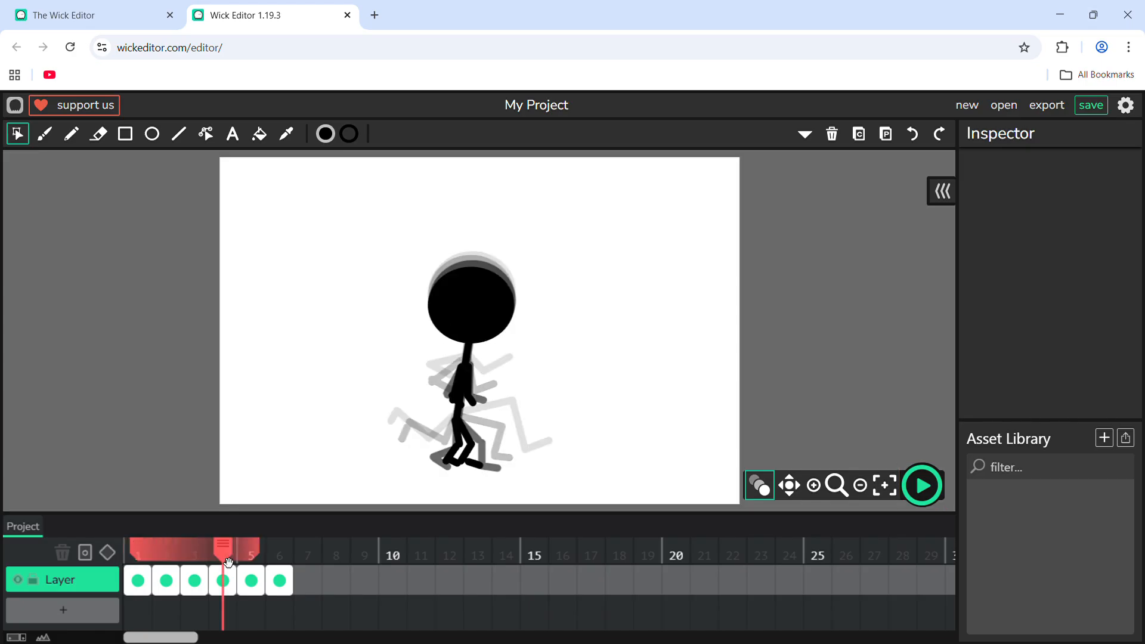
click(505, 326)
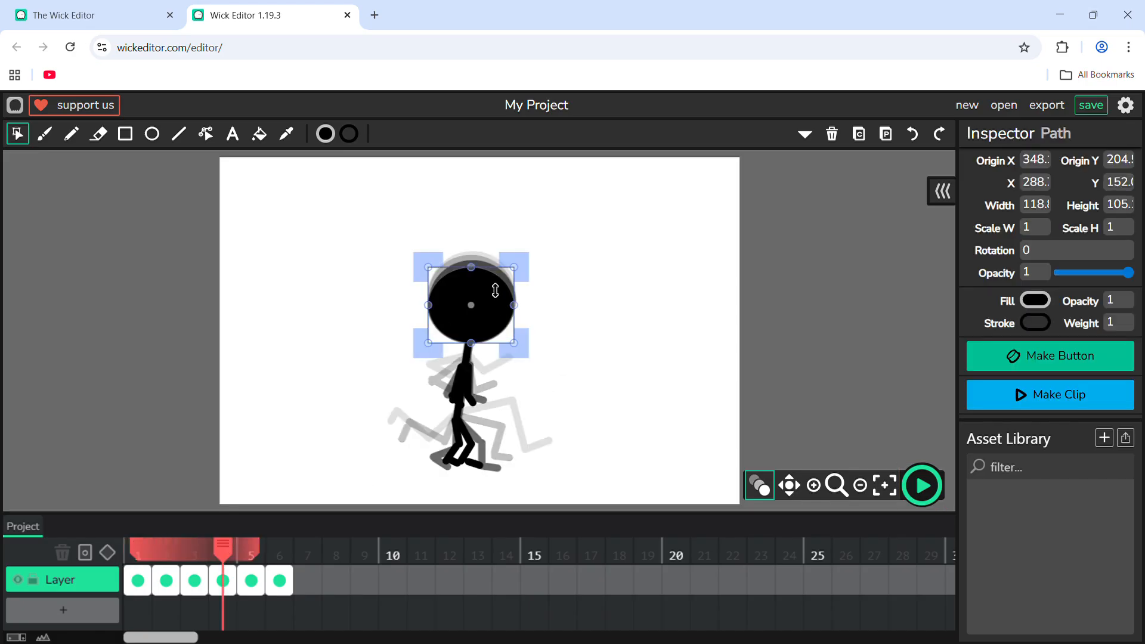
drag(495, 285, 490, 289)
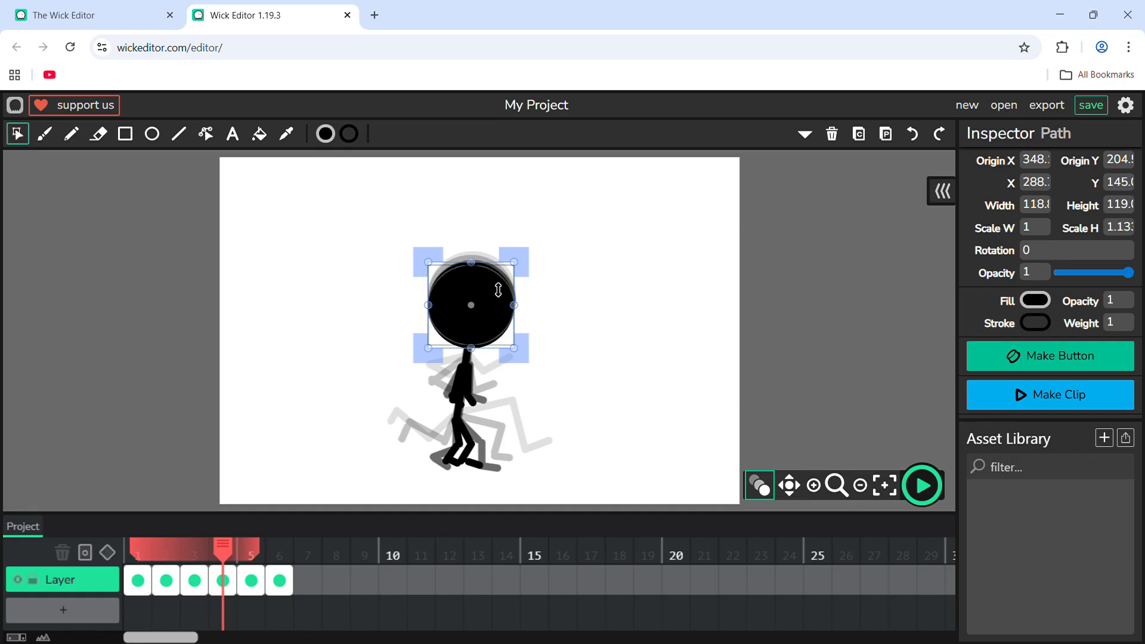
click(922, 484)
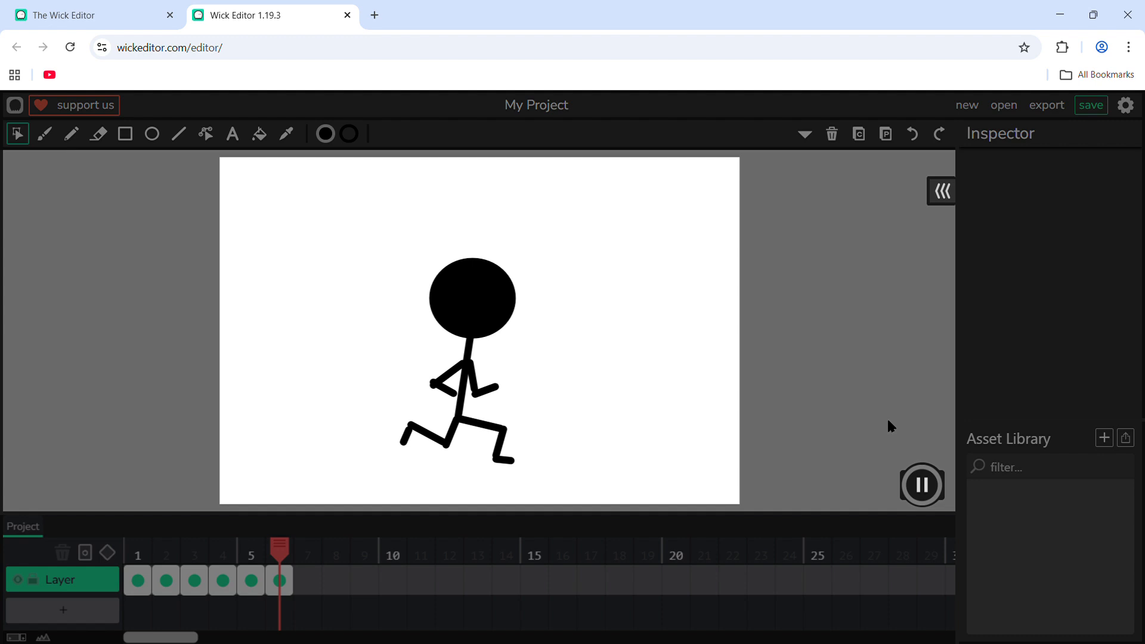
click(928, 490)
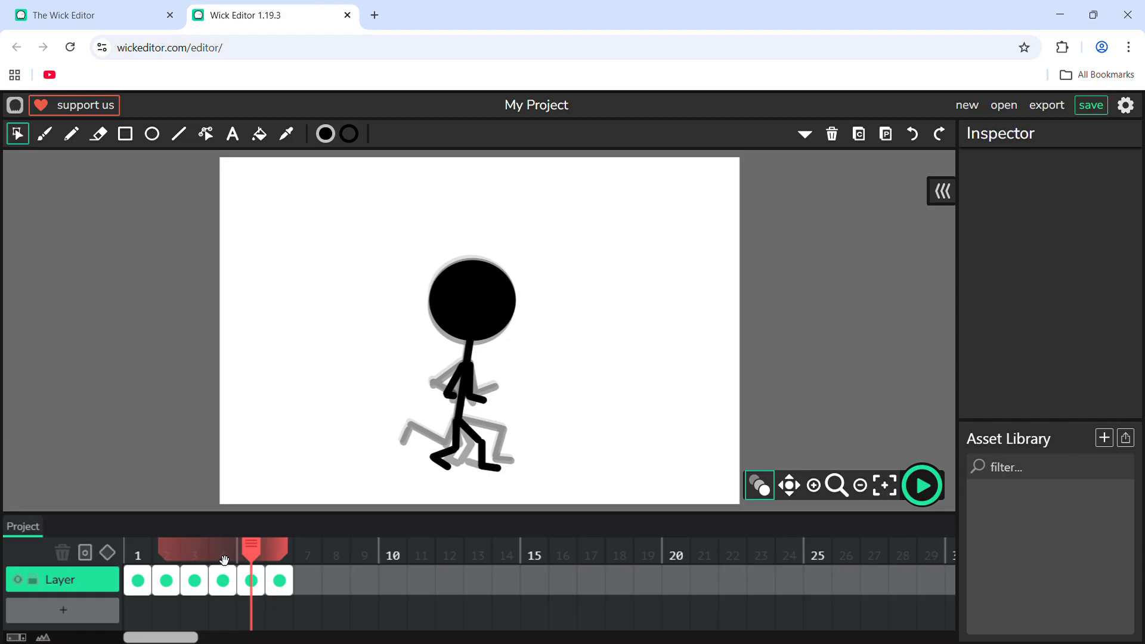
In frame 2, stretch the stick figure's head vertically to a height of about 119.
drag(253, 556, 162, 547)
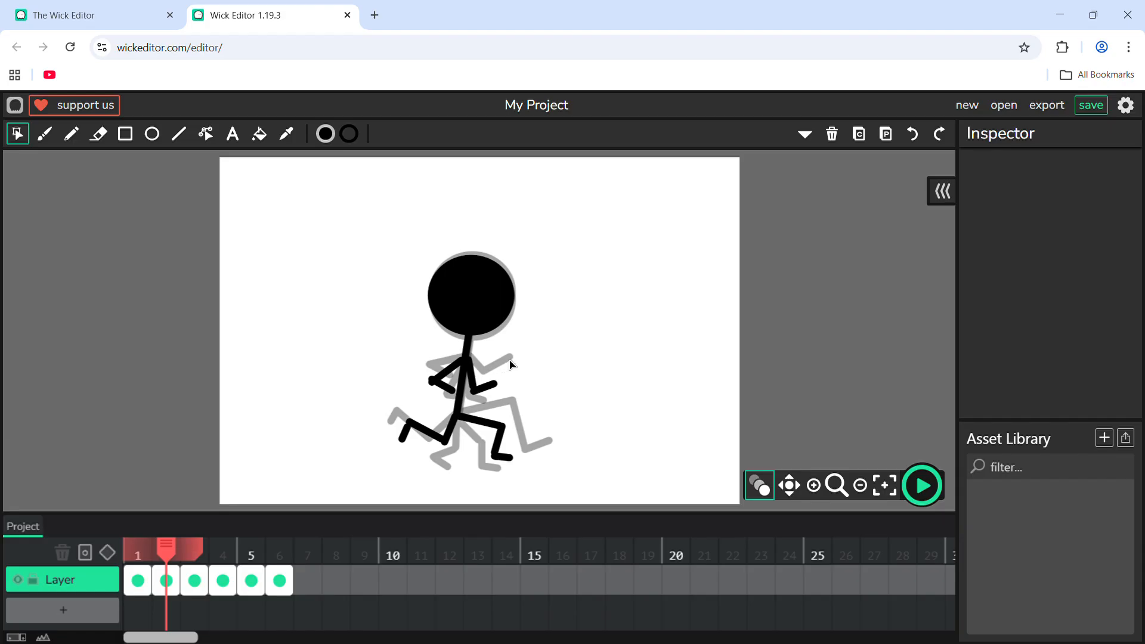
click(516, 335)
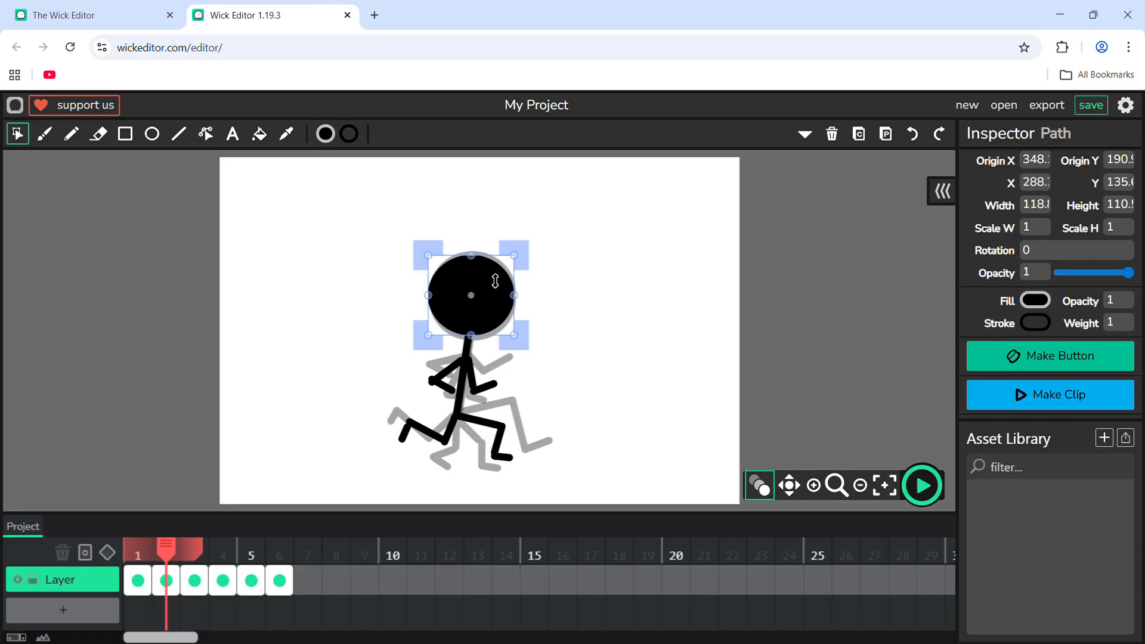
drag(495, 281, 495, 273)
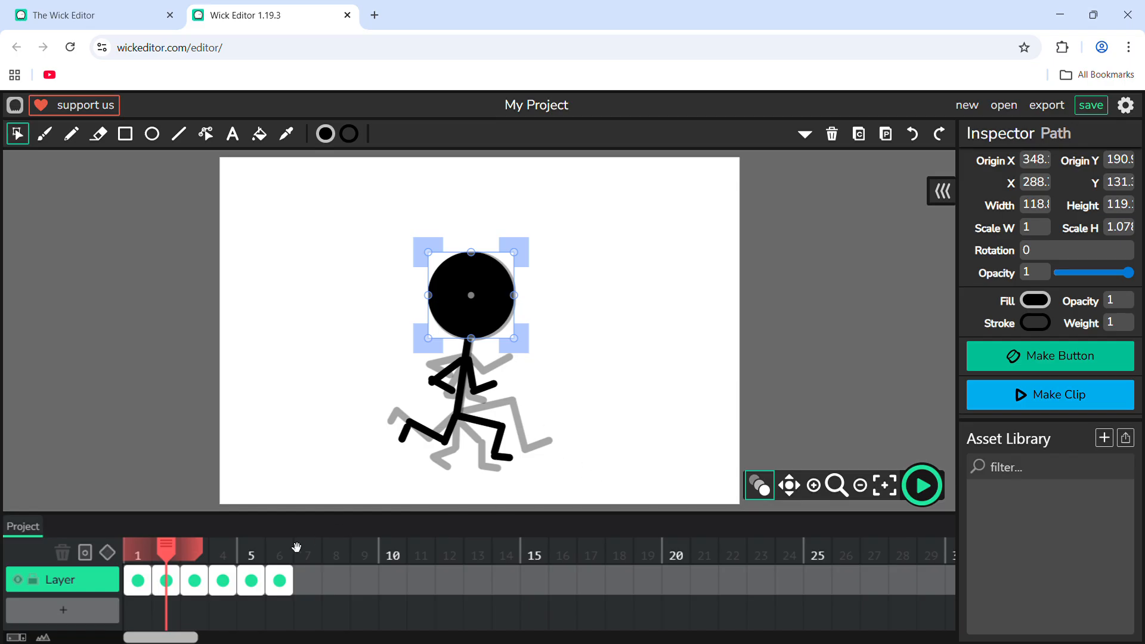
In frame 5, stretch the head vertically to a height of about 117 and preview the animation.
click(256, 559)
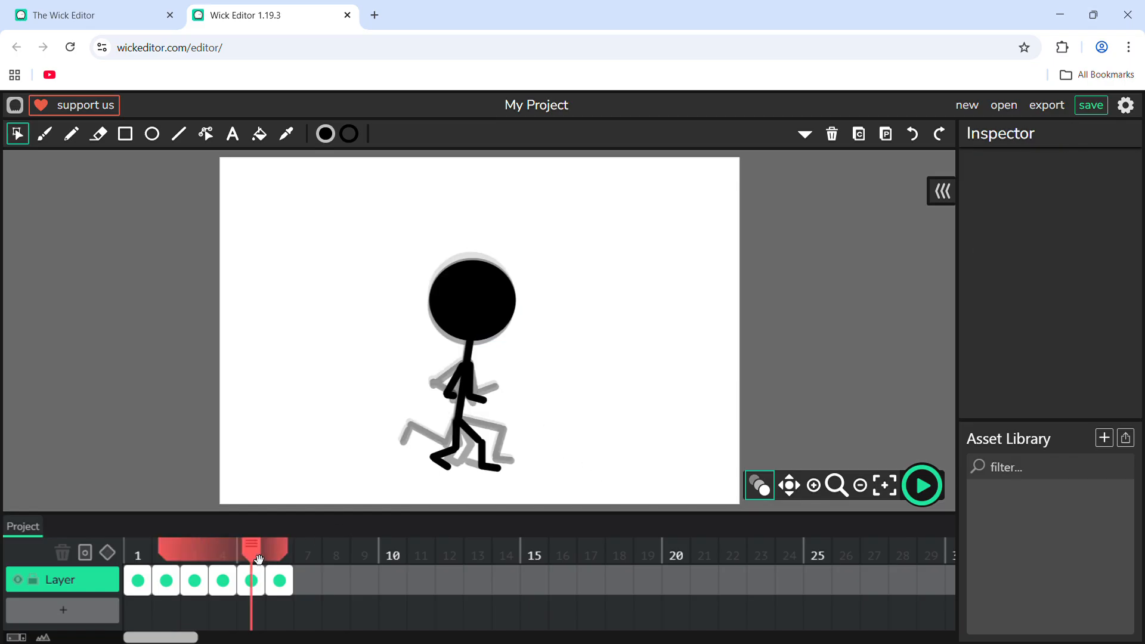
click(499, 316)
drag(497, 287, 496, 284)
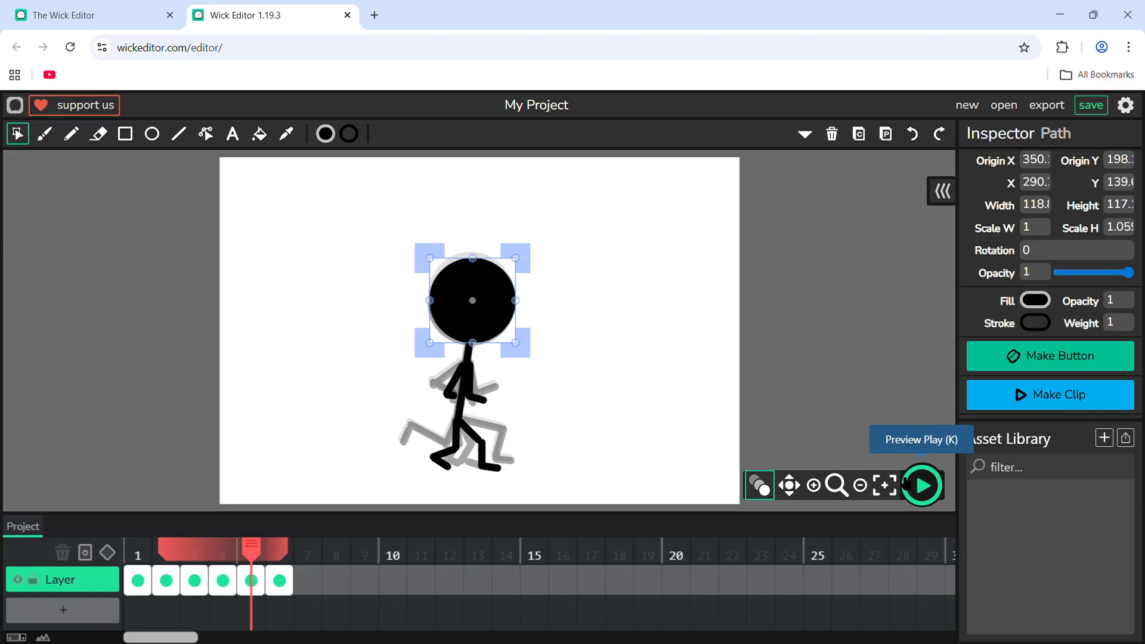
click(922, 485)
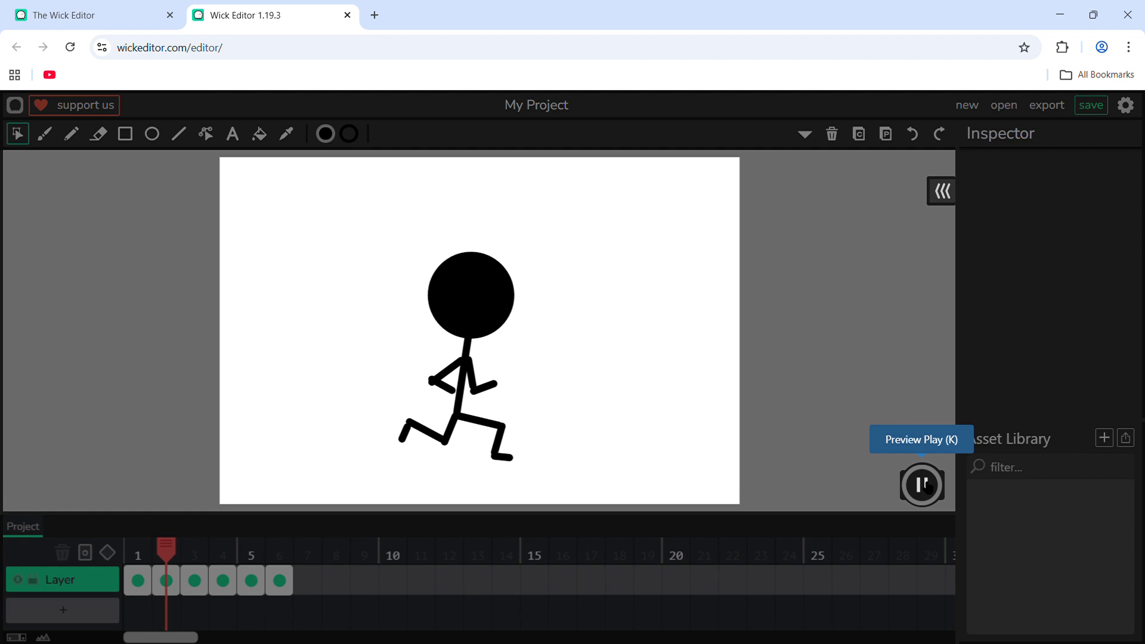
click(922, 485)
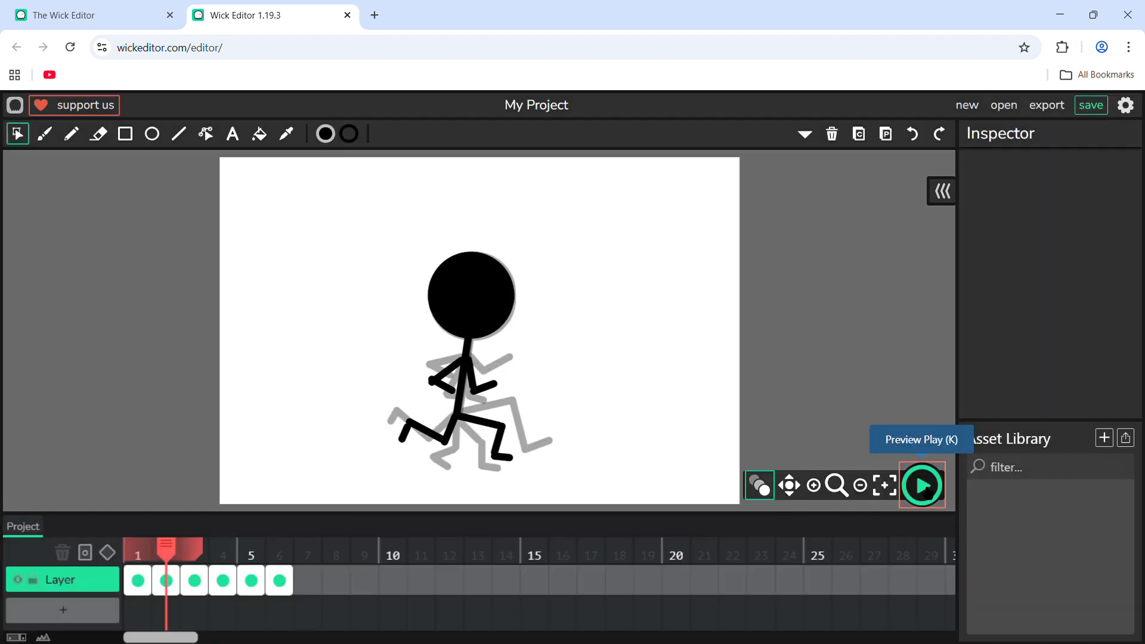
Save the project as a .wick file and export the animation as an animated GIF named My Project.
click(1091, 106)
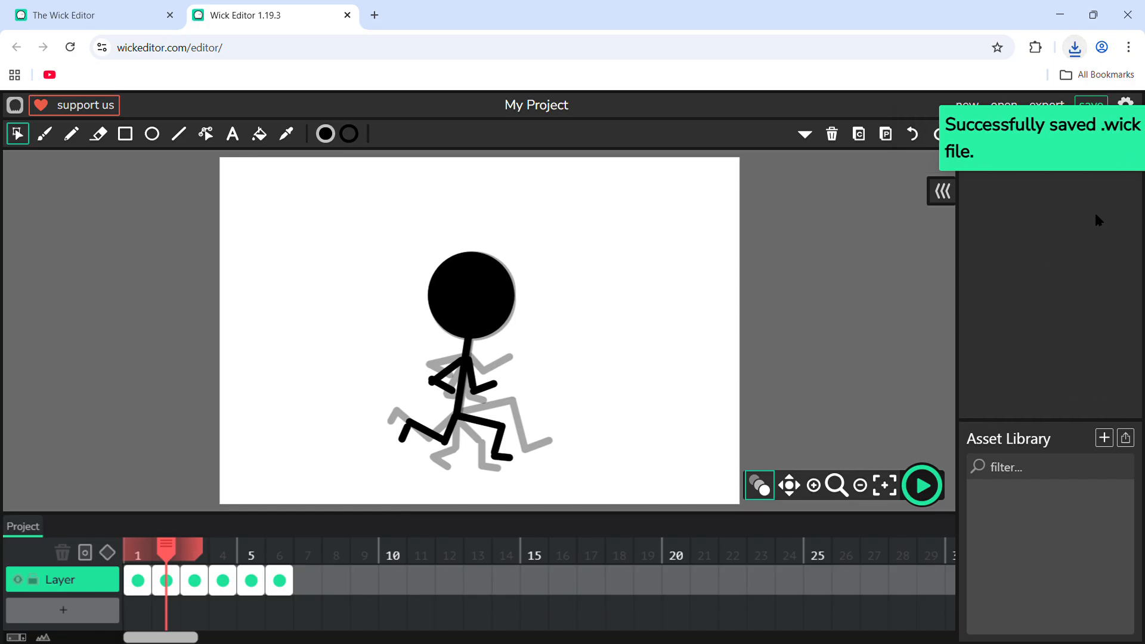
click(1048, 106)
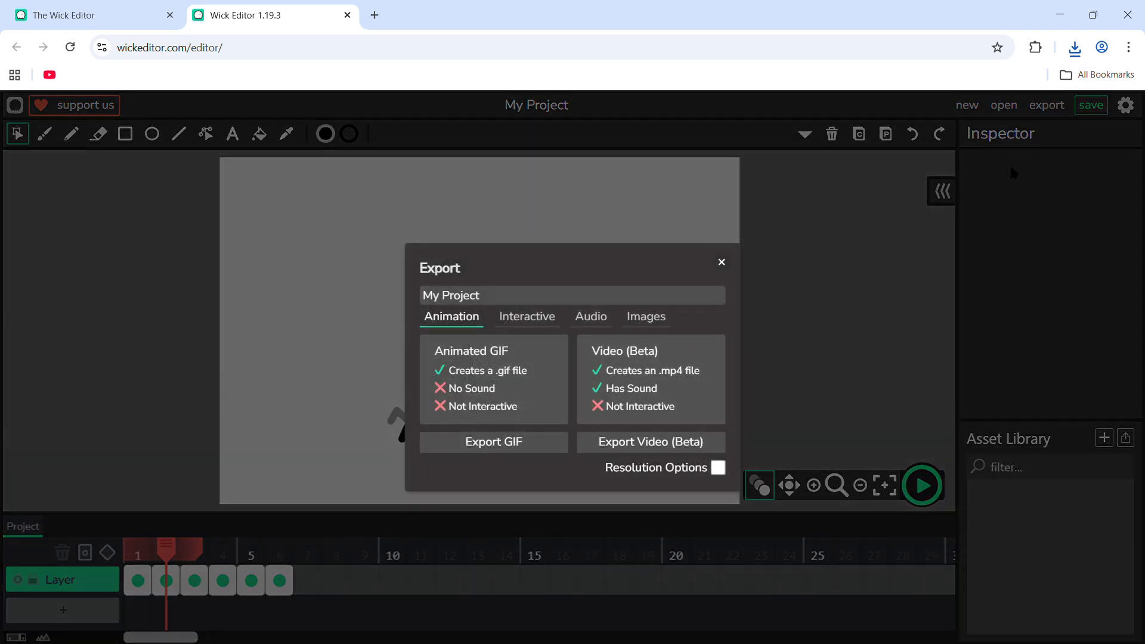
click(518, 444)
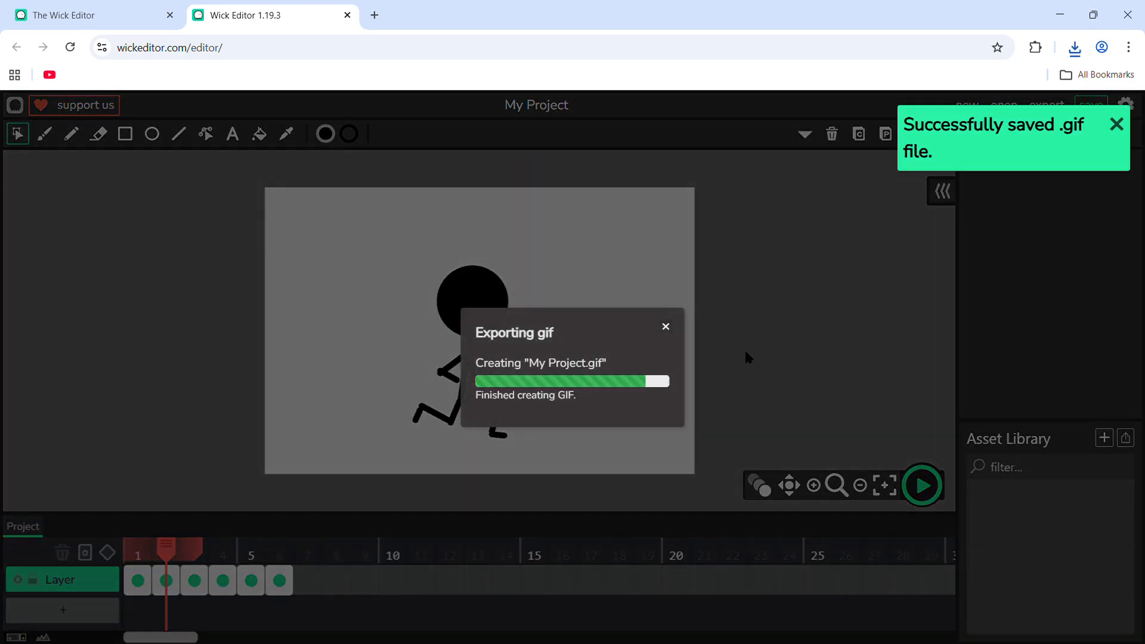